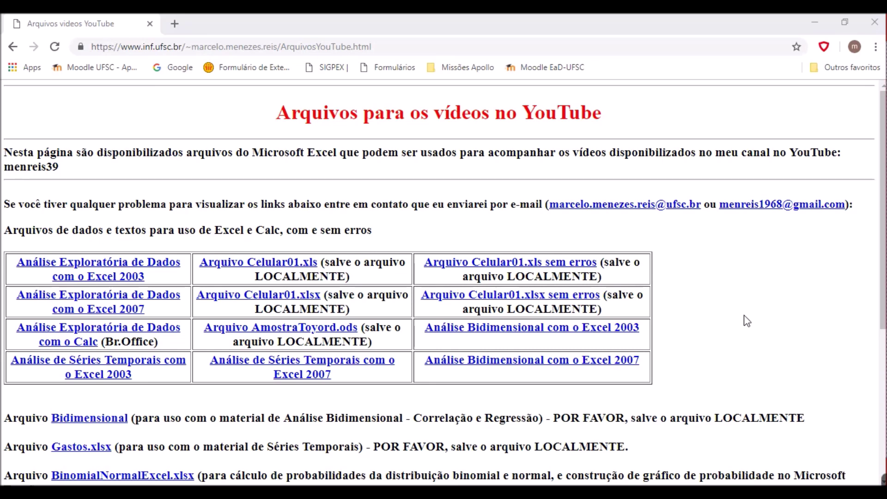
Step: Look through the web page's list of downloadable Excel files, down to the Estima.xlsx entry and back
scroll(748, 321, down, 2)
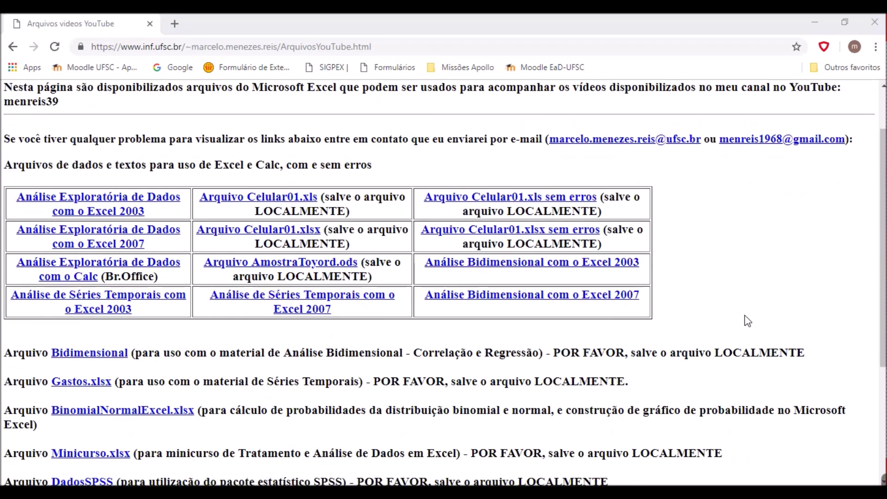
scroll(747, 321, down, 6)
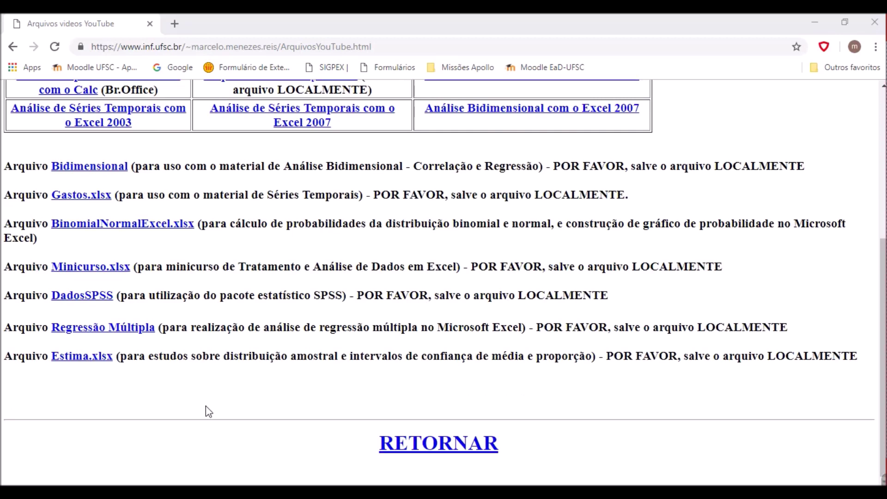
scroll(206, 407, up, 5)
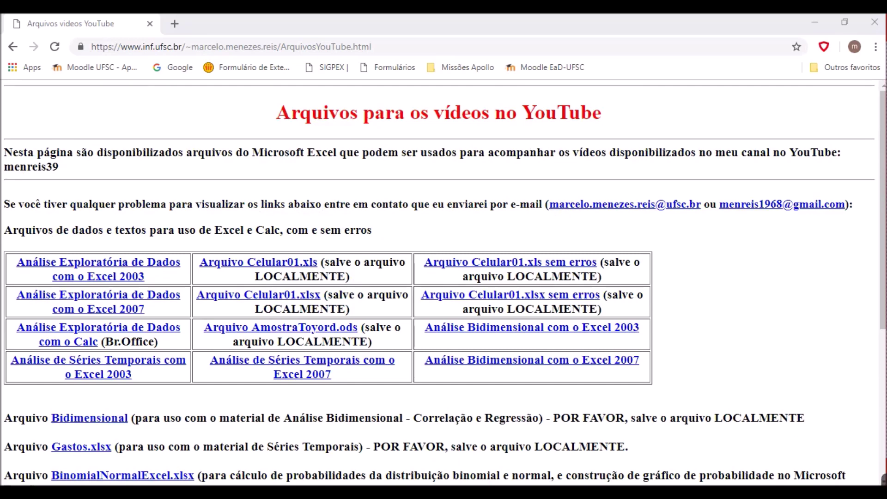
Step: Switch to the Estima workbook in Excel and select an empty cell below the sample means summary
mouse_move(560, 492)
click(488, 447)
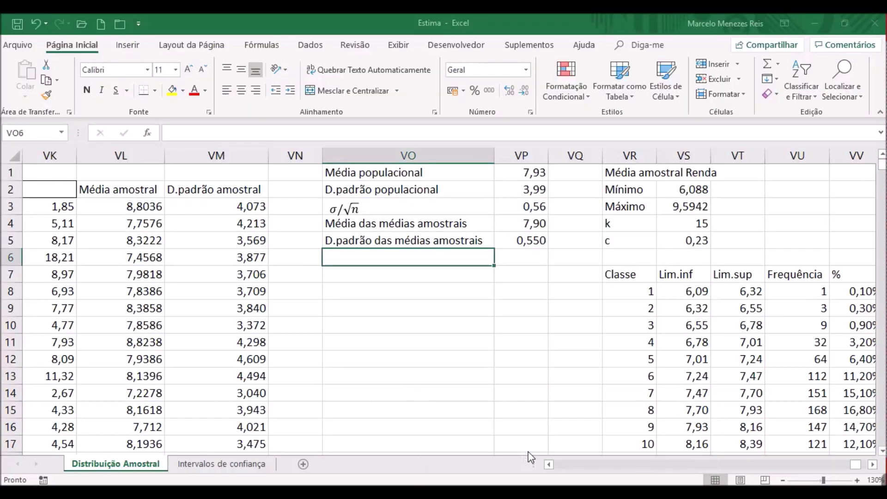
click(440, 320)
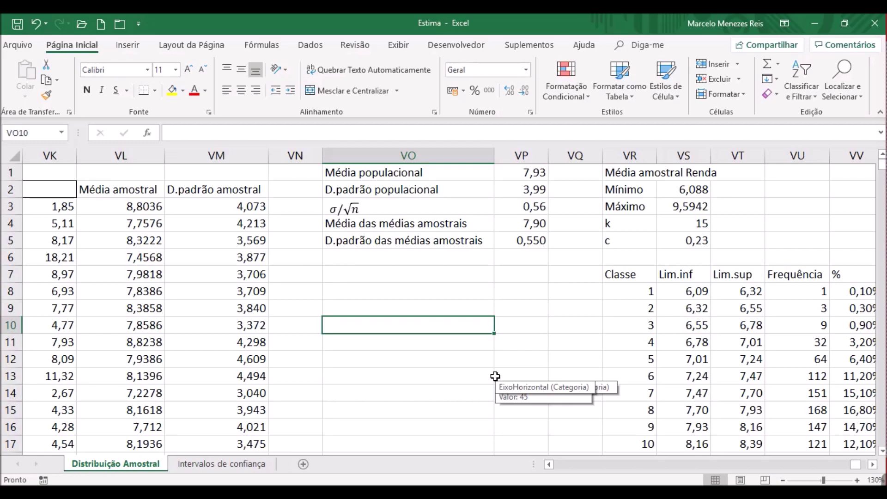
Step: Inspect the formulas for the Ótima population proportion, mean sample proportion, theoretical and sample standard deviations in PT2:PT5
click(572, 464)
click(572, 464)
click(572, 464)
click(572, 464)
click(572, 464)
click(572, 464)
click(572, 464)
click(572, 463)
click(572, 464)
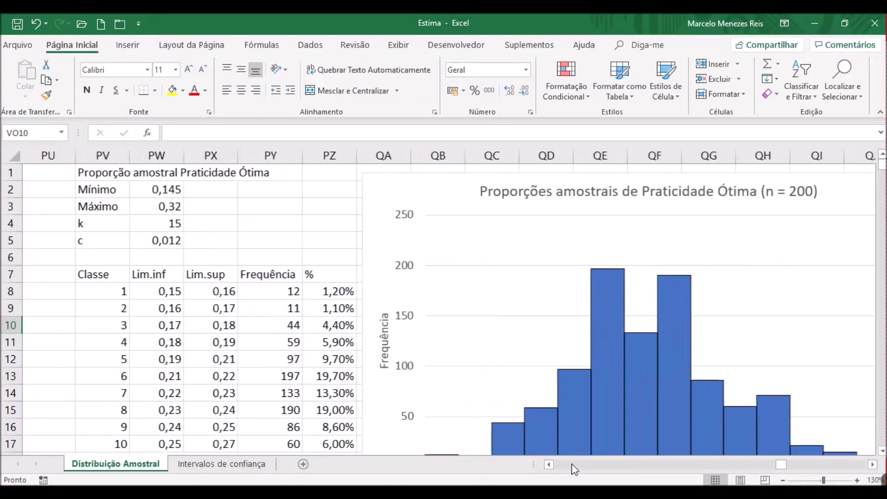
click(551, 465)
click(551, 465)
click(551, 465)
click(551, 465)
click(550, 465)
click(550, 465)
click(549, 464)
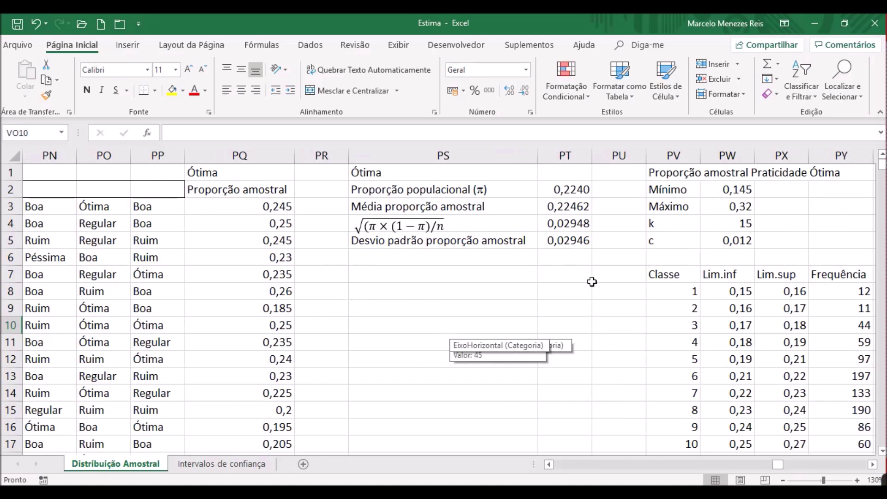
click(494, 305)
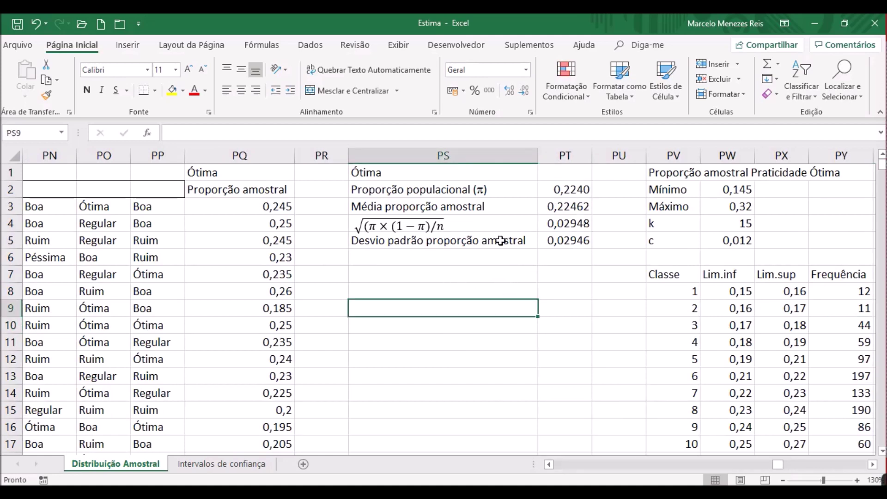
click(566, 208)
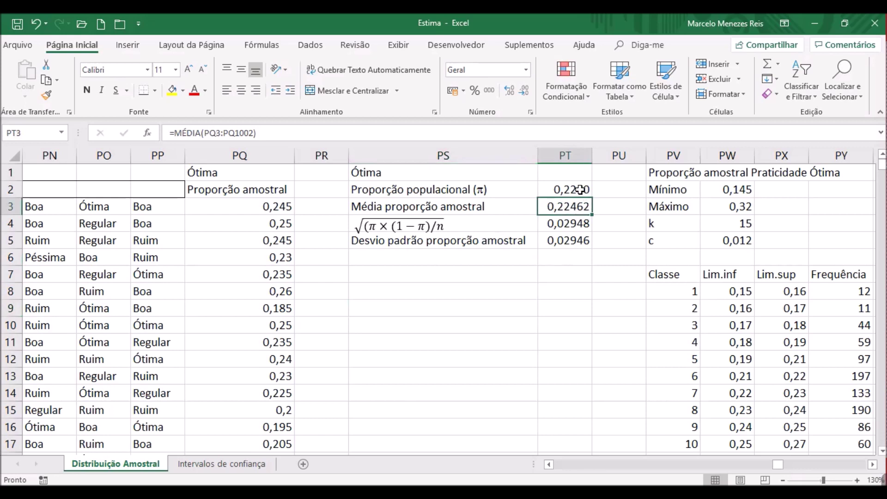
click(581, 189)
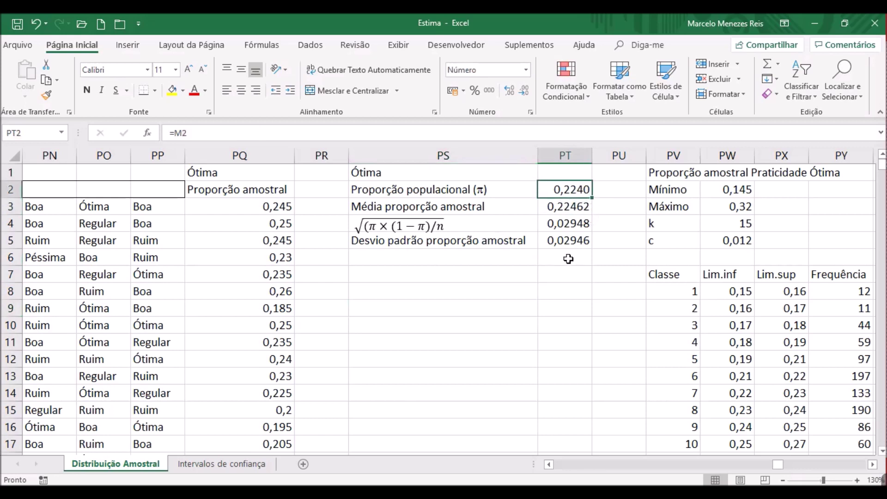
click(577, 244)
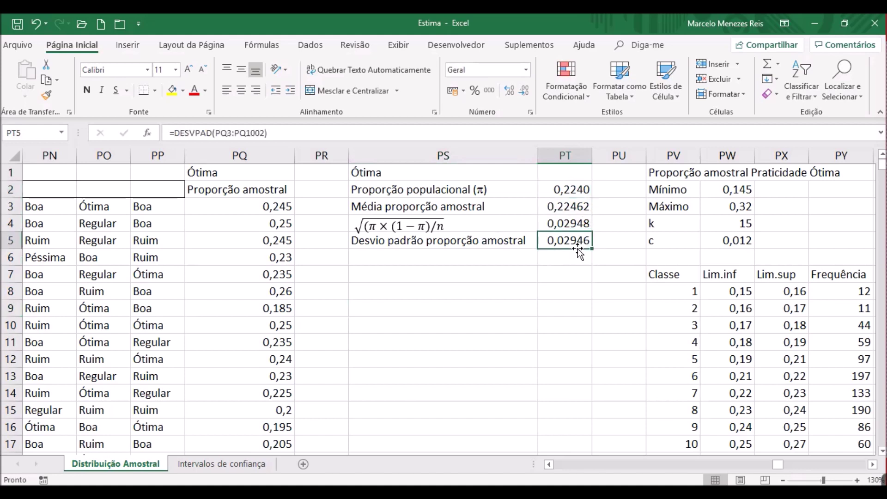
click(565, 226)
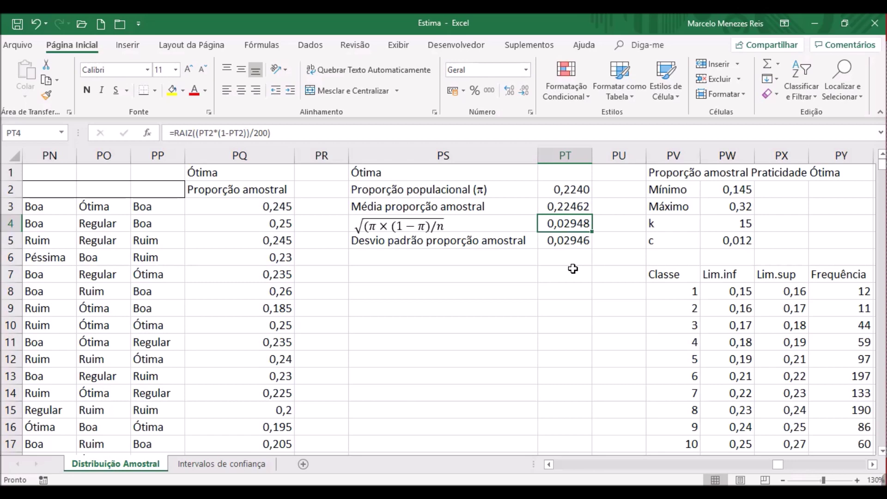
Step: Examine the histogram of Praticidade Ótima sample proportions for n = 200
scroll(852, 466, right, 3)
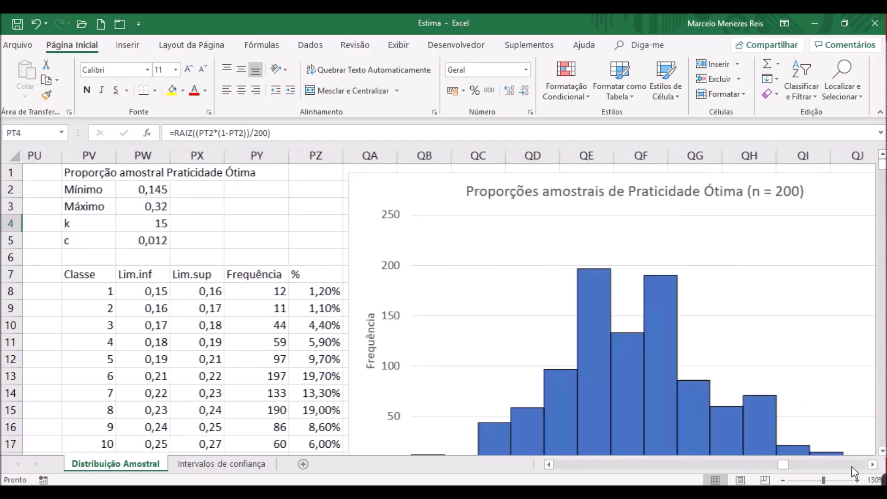
scroll(852, 467, right, 3)
scroll(652, 400, down, 1)
scroll(646, 393, up, 1)
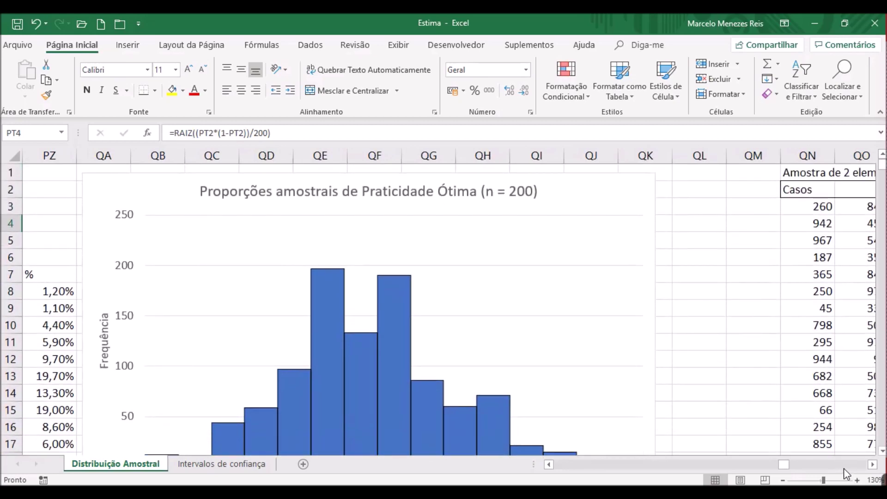
Step: Inspect the Renda summary formulas for the two-element samples in column QV: population mean, σ/√n, mean and standard deviation of sample means
click(873, 465)
click(873, 464)
click(873, 465)
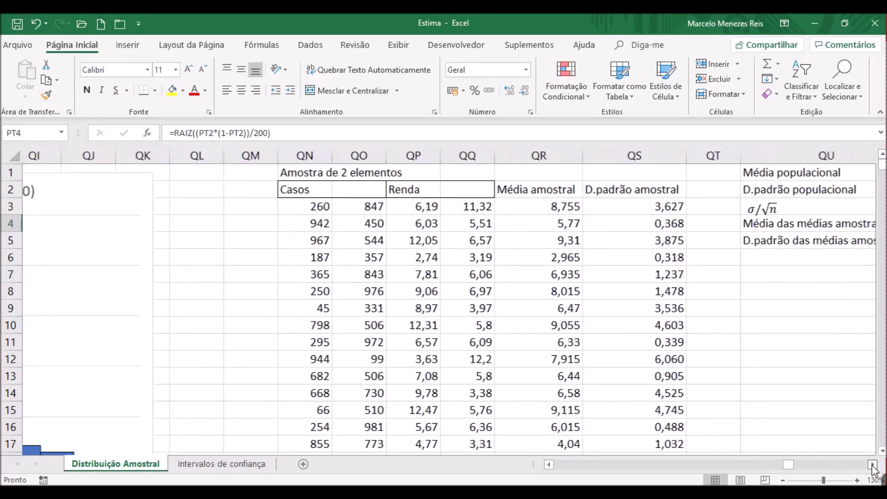
click(873, 465)
click(873, 465)
click(873, 464)
click(873, 465)
click(873, 465)
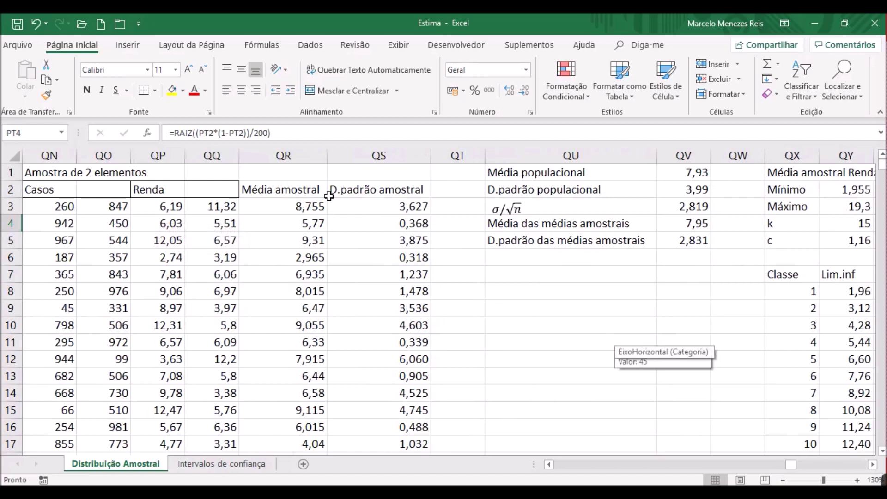
click(700, 224)
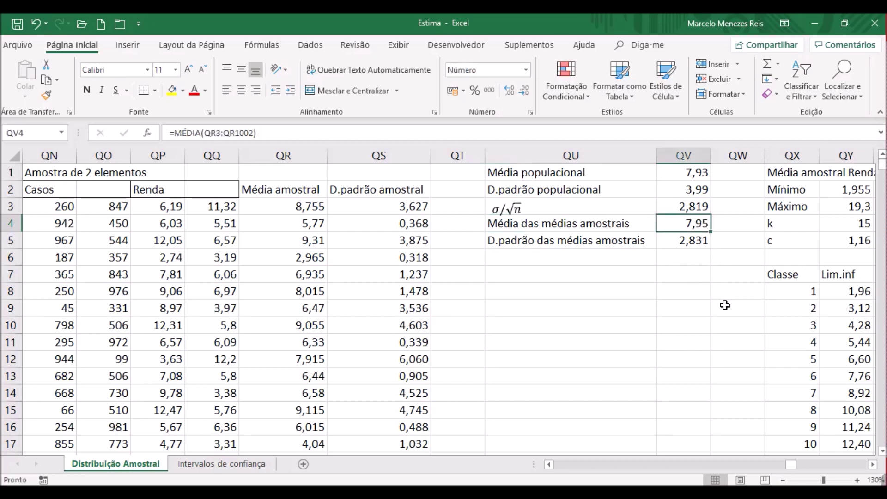
key(Up)
key(Up)
key(Up)
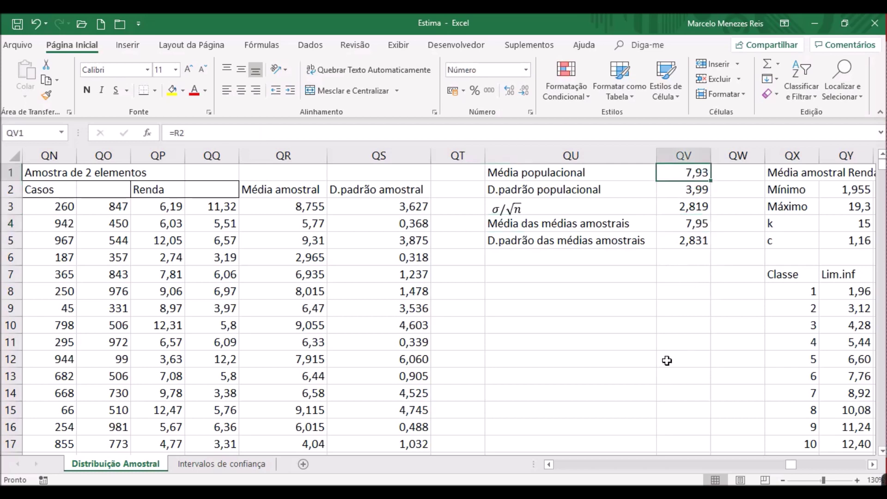
click(703, 248)
click(693, 207)
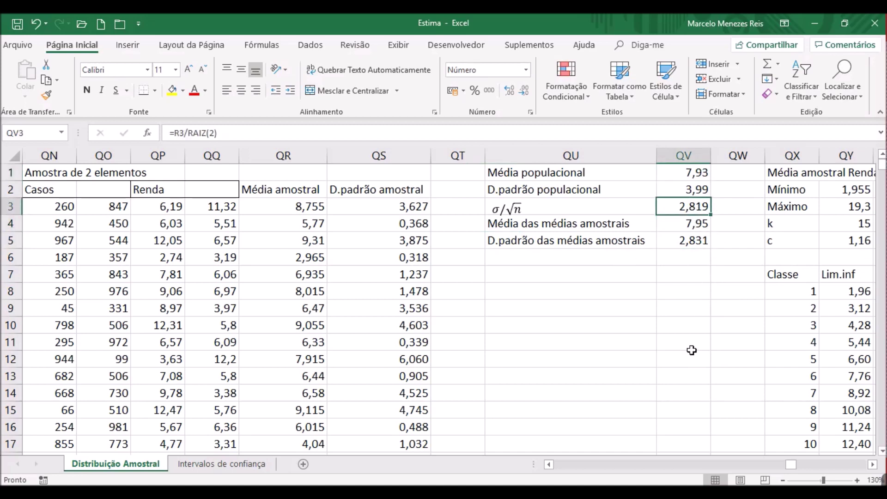
Step: Examine the shape of the Renda sample means histogram for n = 2
click(872, 464)
click(873, 465)
click(873, 464)
click(873, 465)
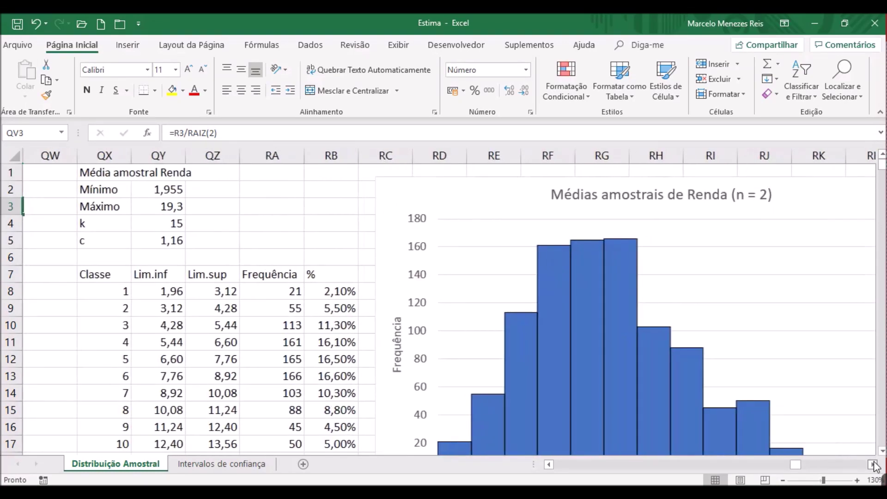
click(873, 465)
click(873, 465)
scroll(873, 464, down, 1)
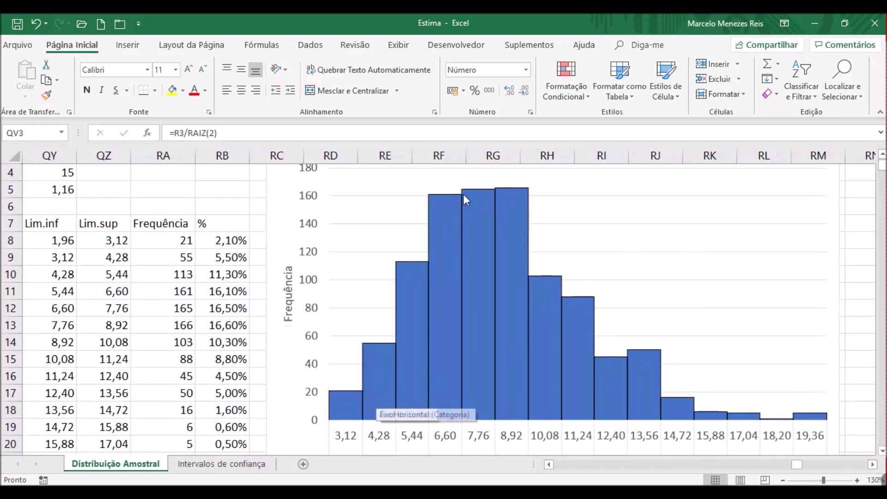
mouse_move(614, 374)
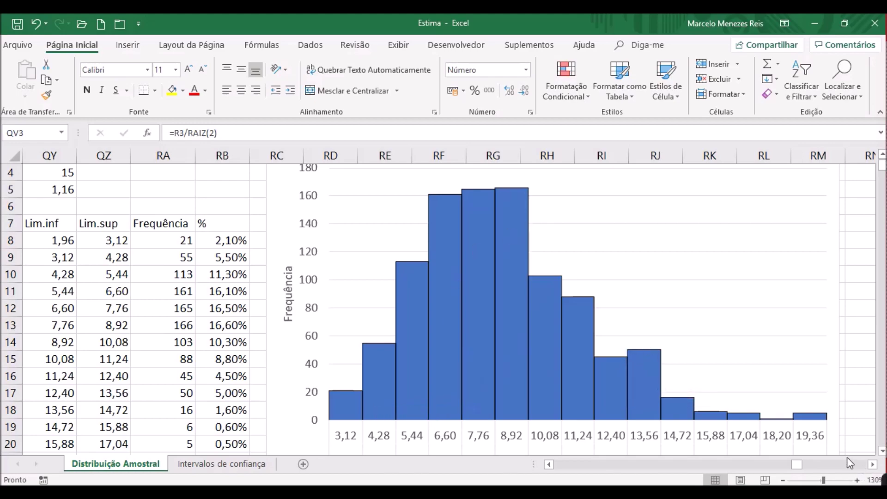
Step: Inspect the Renda summary formulas for the 50-element samples in column VP, comparing sample means with the population mean and σ/√n
scroll(856, 467, right, 15)
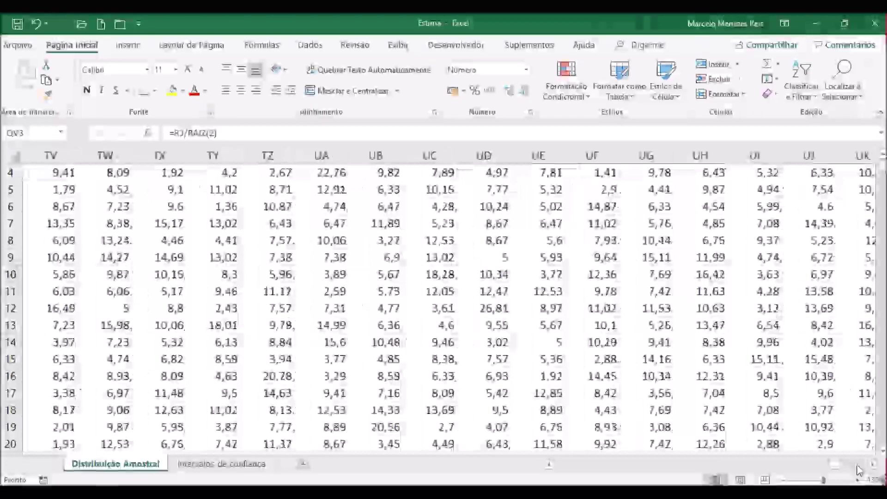
scroll(860, 469, right, 10)
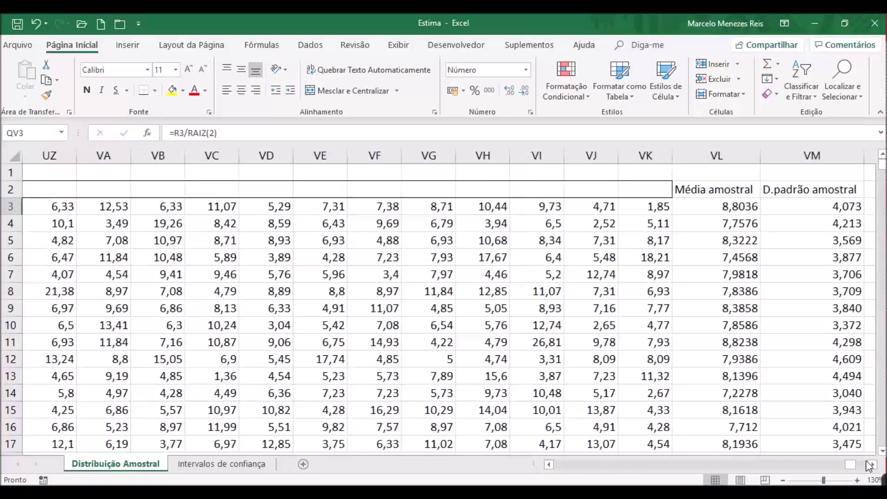
scroll(866, 465, right, 5)
scroll(654, 470, left, 5)
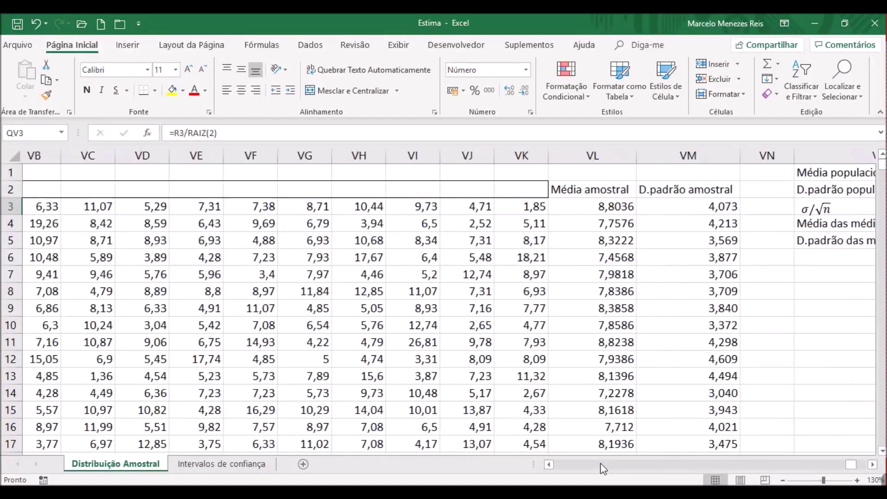
scroll(875, 468, right, 2)
scroll(875, 469, right, 9)
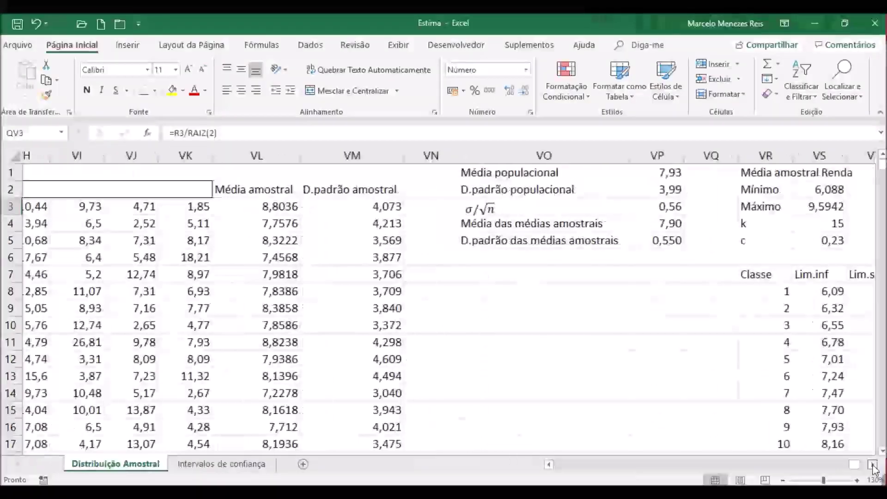
scroll(875, 468, right, 1)
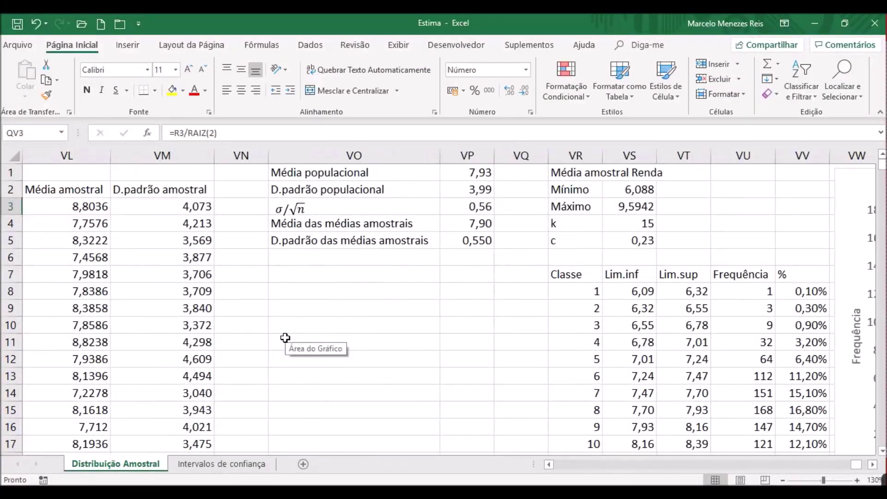
click(483, 225)
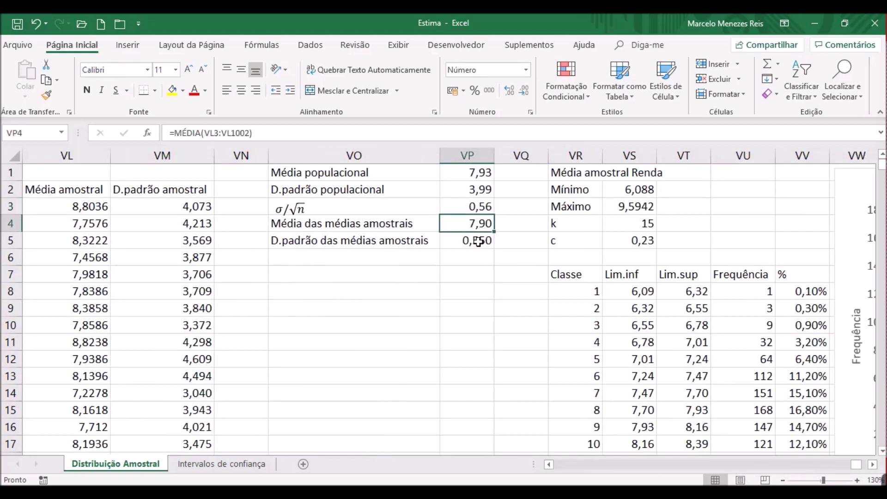
click(480, 174)
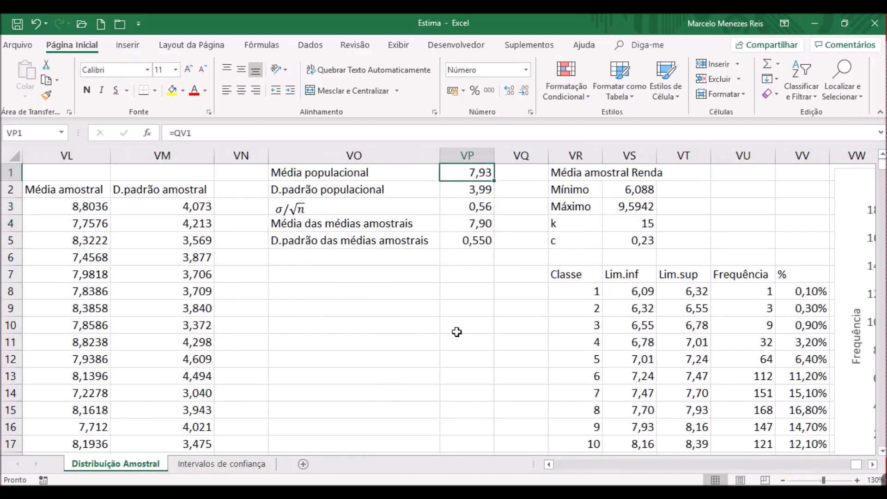
click(487, 239)
click(483, 205)
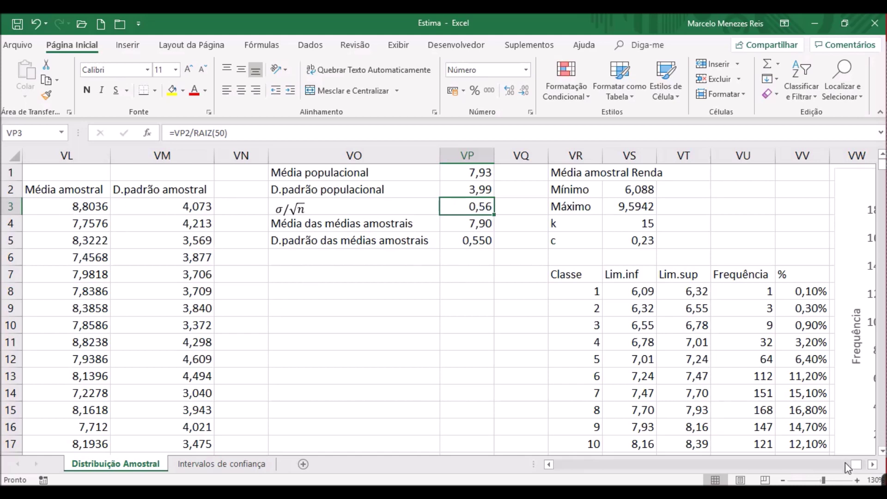
Step: Examine the Renda sample means histogram for n = 50 and return to its summary values
click(872, 464)
drag(873, 465, 873, 465)
scroll(873, 462, down, 1)
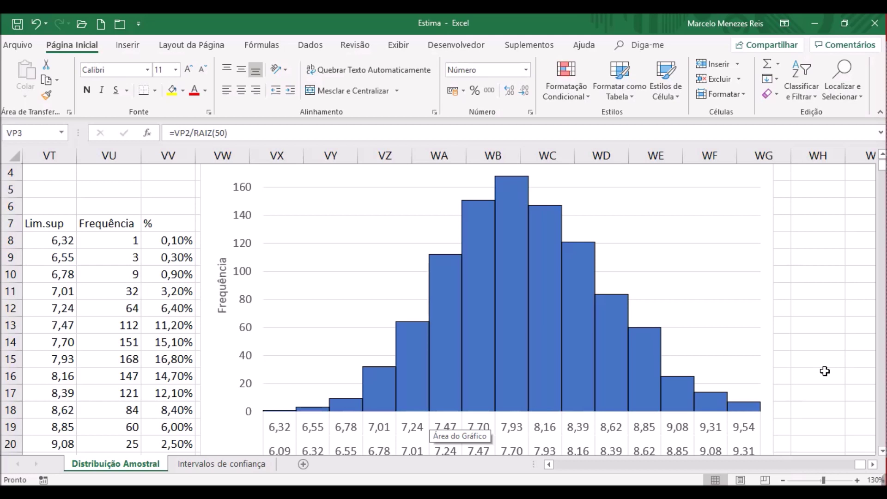
scroll(825, 371, up, 1)
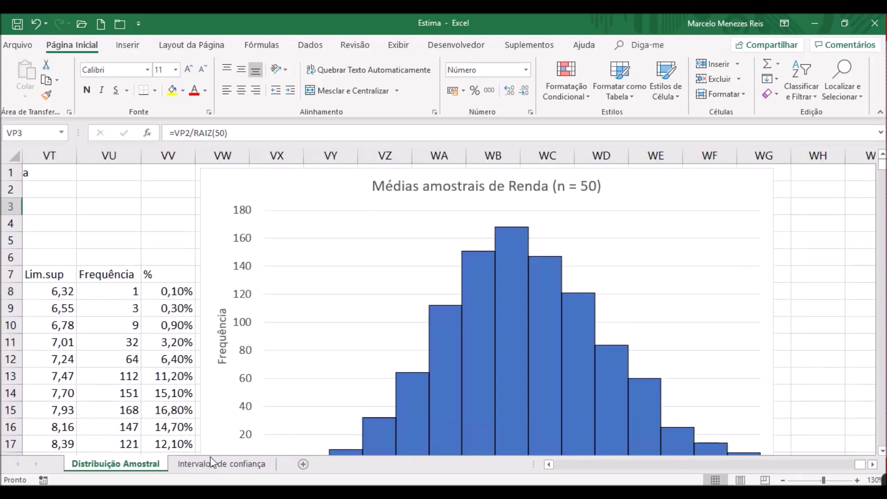
click(573, 470)
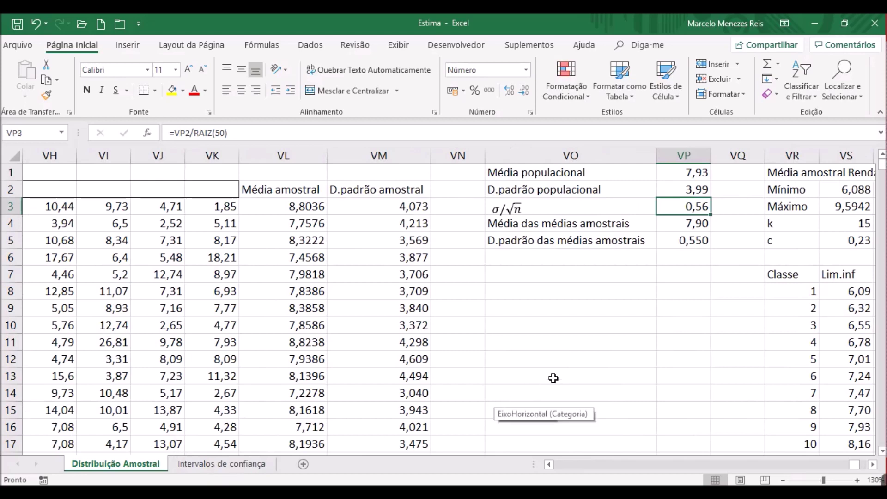
Step: Open the Intervalos de confiança sheet and inspect the first sample proportion's formula in cell A4
click(234, 466)
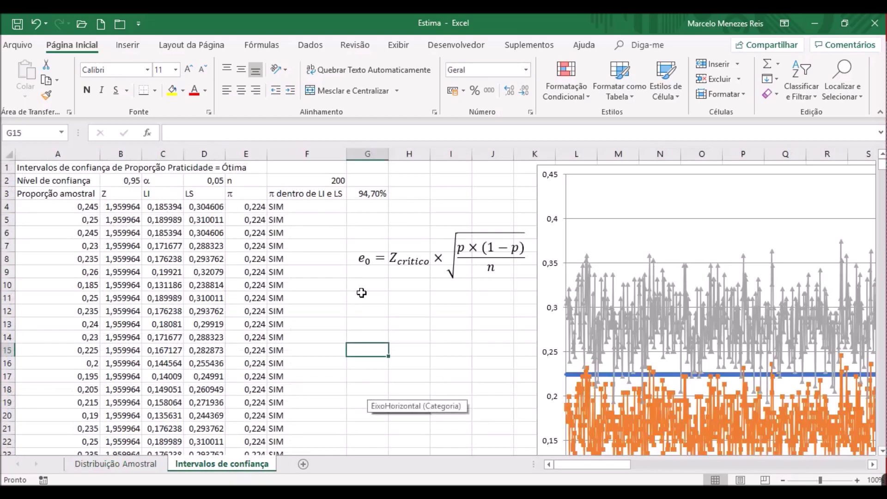
click(65, 206)
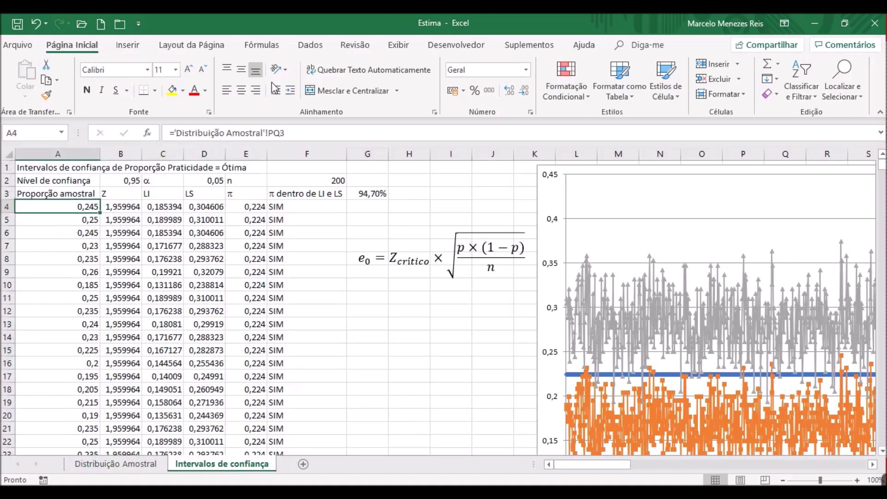
Step: Inspect the reference to the Distribuição Amostral sheet behind the first sample proportion in cell A4
click(857, 481)
click(857, 481)
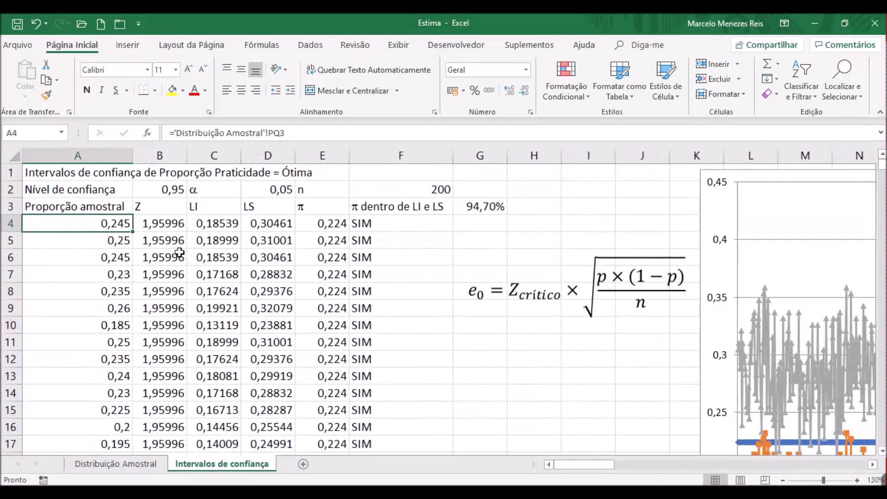
double_click(113, 223)
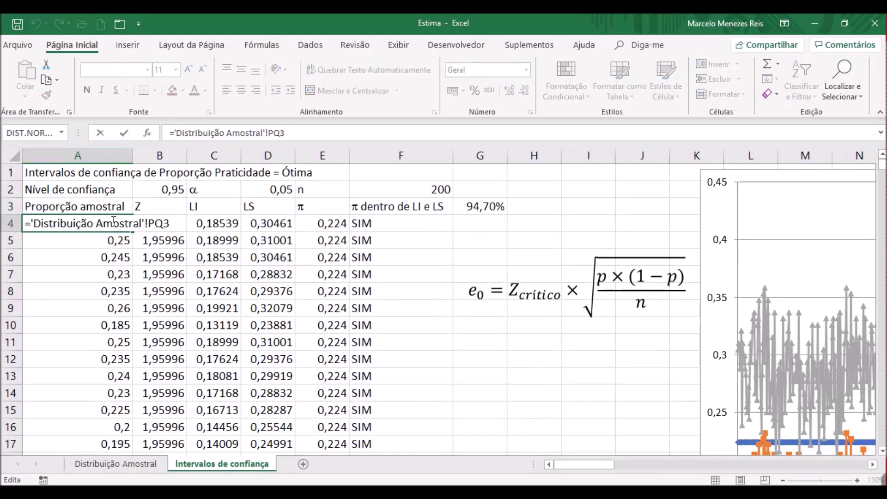
key(Return)
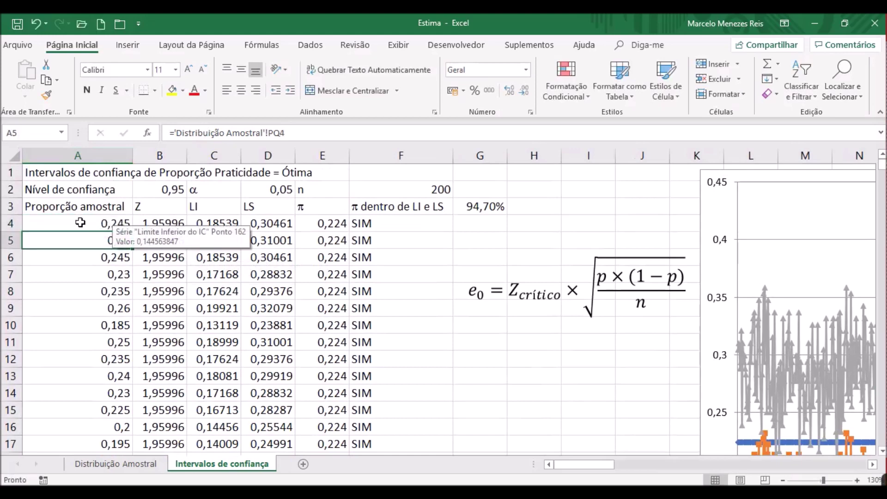
click(83, 220)
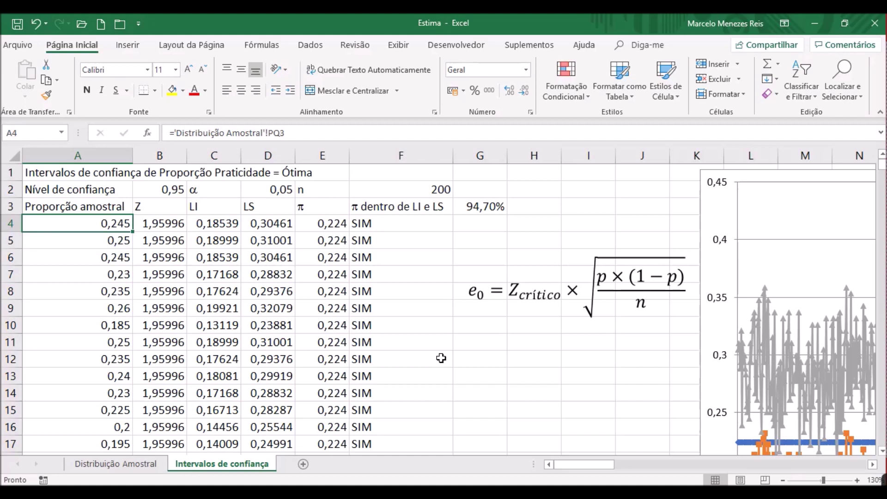
Step: Inspect the INV.NORMP.N formula for the critical Z in cell B4 and the confidence level and α cells it references
click(161, 225)
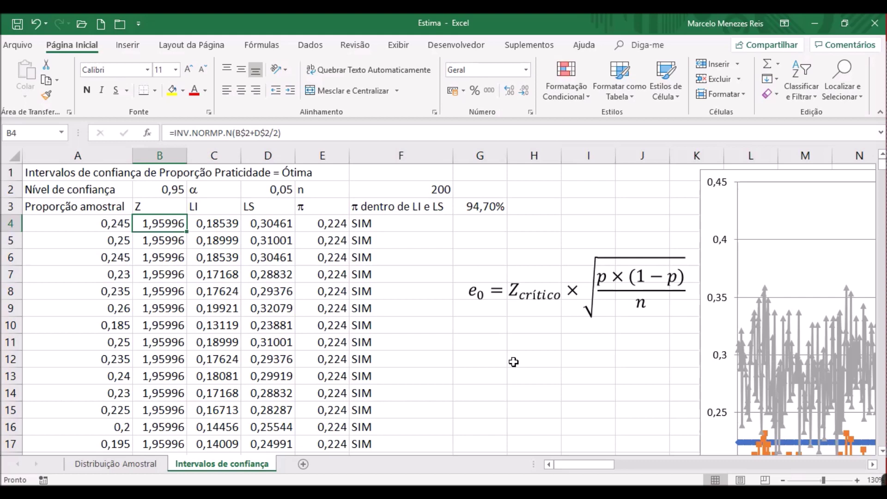
click(219, 137)
click(172, 228)
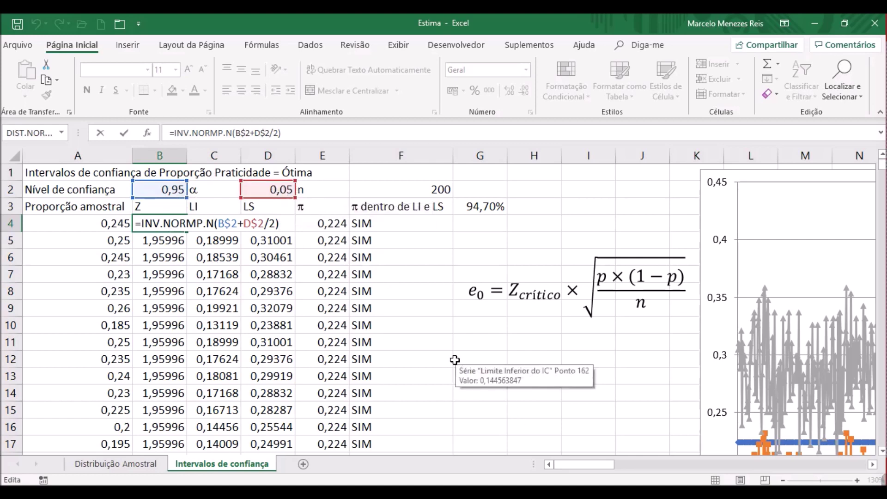
key(Return)
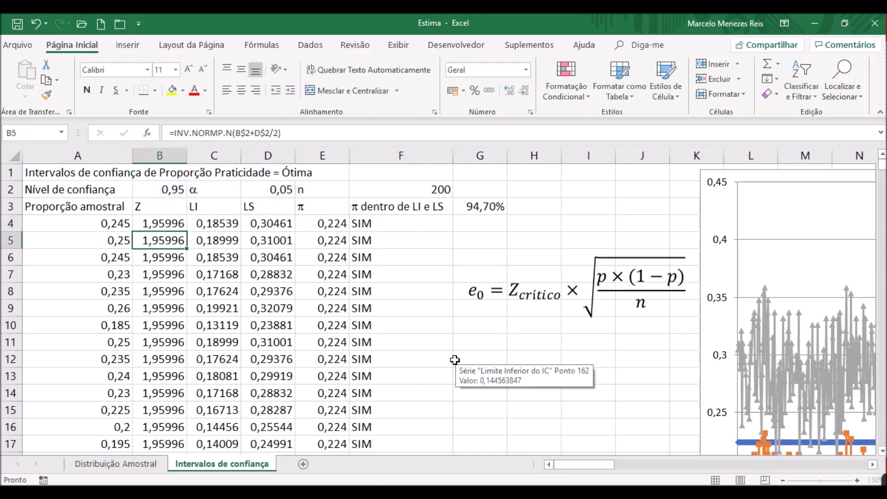
key(Up)
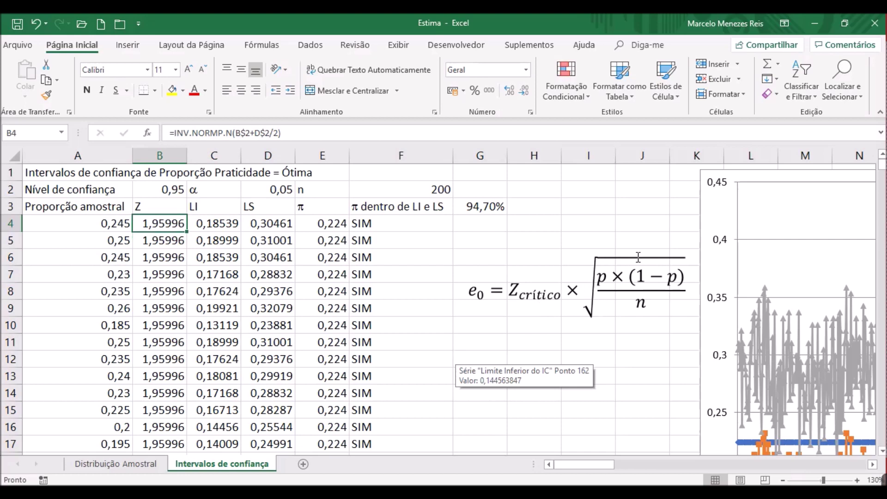
Step: Inspect the lower limit formula in cell C4, tracing its proportion, Z and sample size references
click(212, 224)
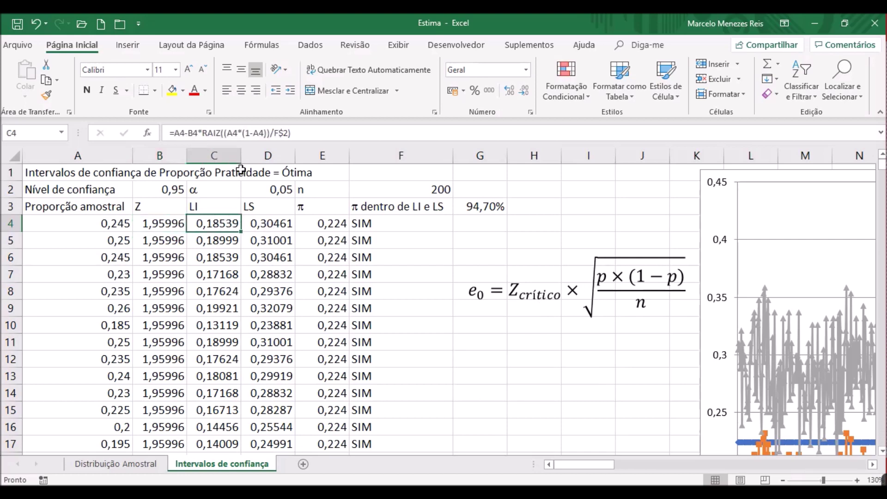
click(225, 133)
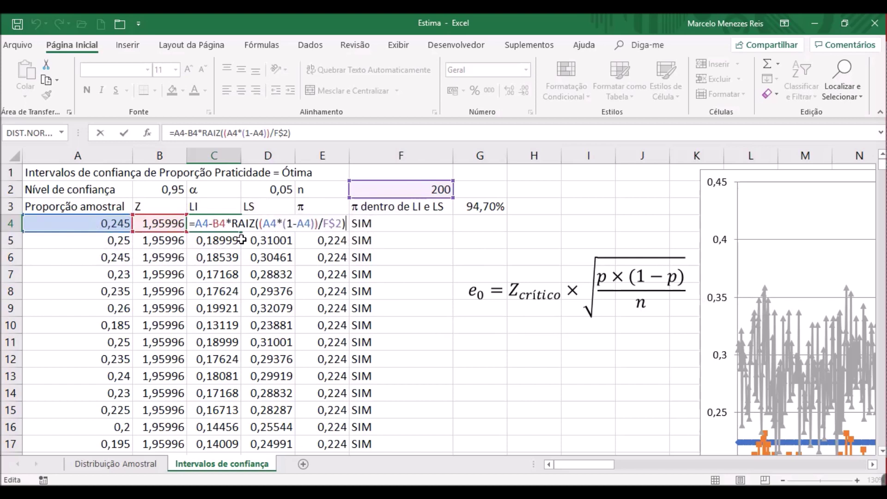
key(Return)
Step: Inspect the upper limit formula in cell D4, tracing the cells used to add the margin of error
click(271, 223)
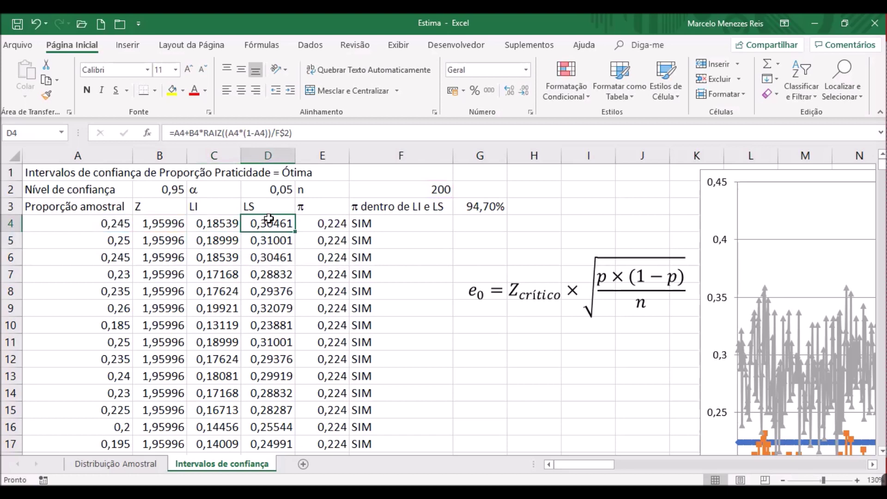
click(235, 131)
click(261, 224)
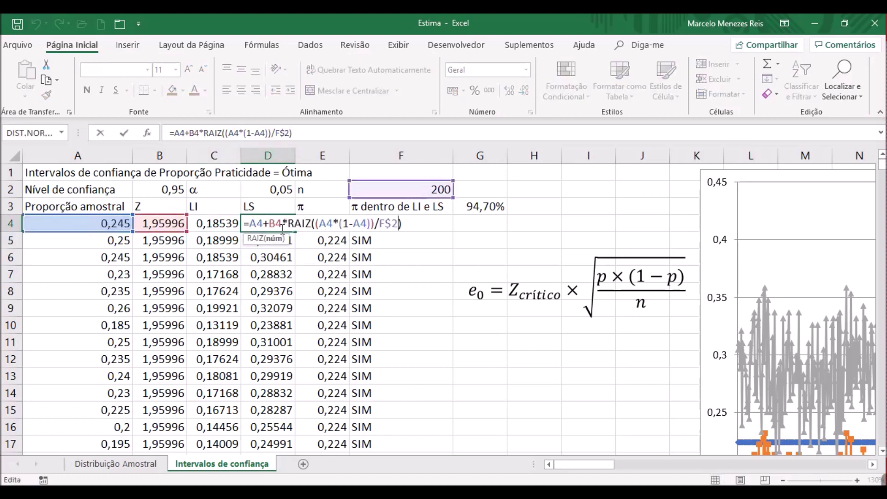
click(415, 227)
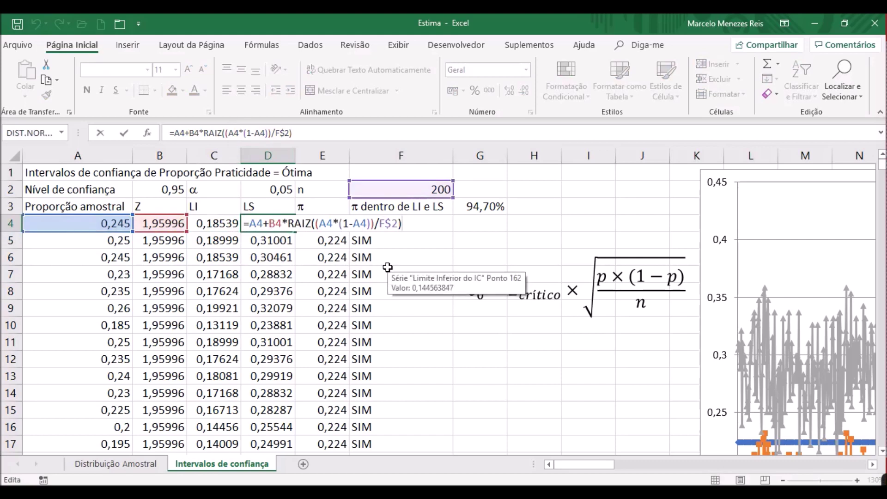
key(Return)
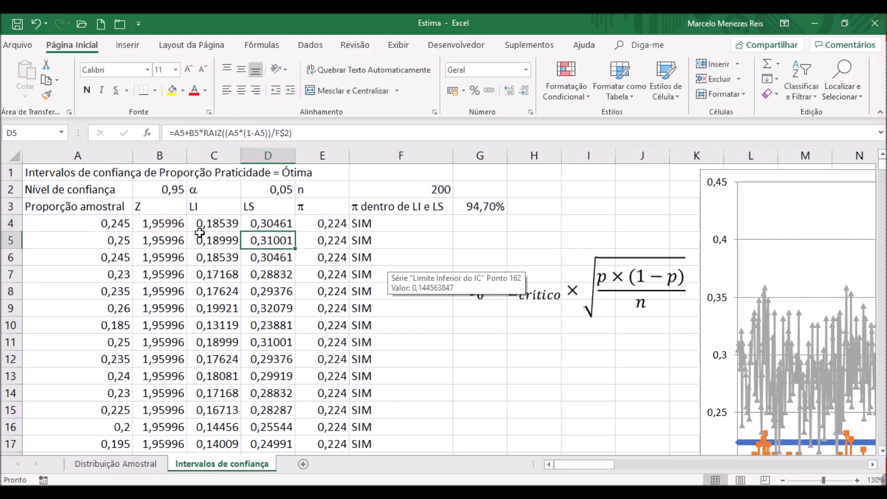
Step: Review the first sample's confidence interval limits in C4:D4 together with the rest of row 4
drag(222, 225, 277, 224)
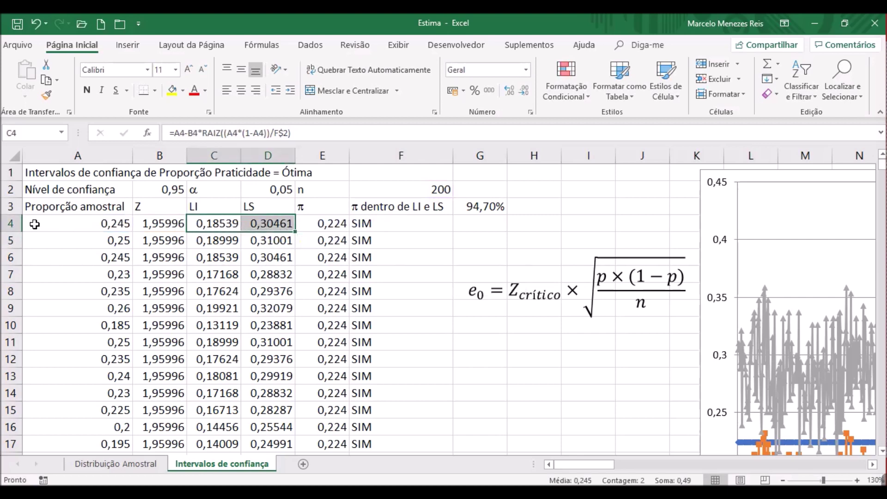
click(5, 223)
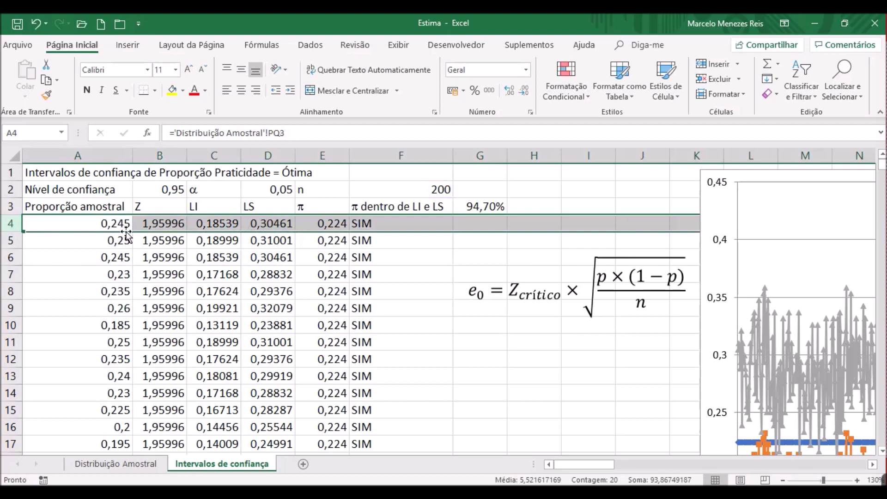
click(225, 226)
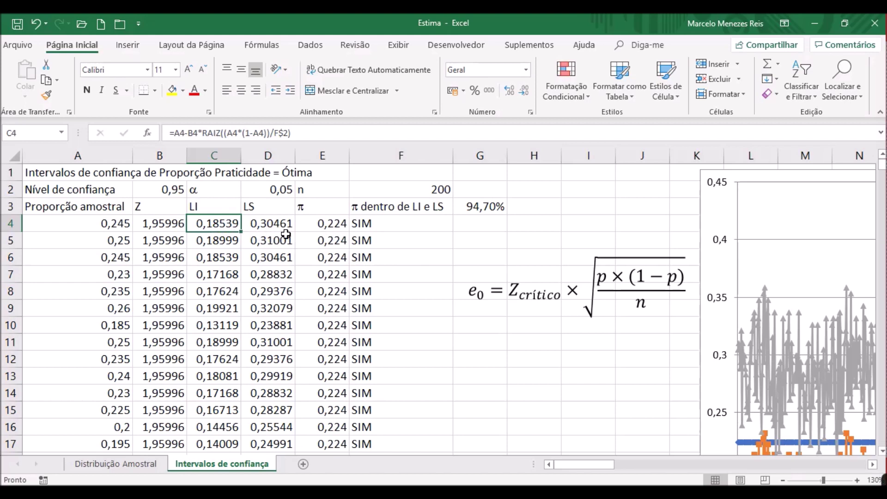
Step: Inspect the population proportion reference in E4 and the SE formula in F4 that tests whether π lies within LI and LS
click(341, 227)
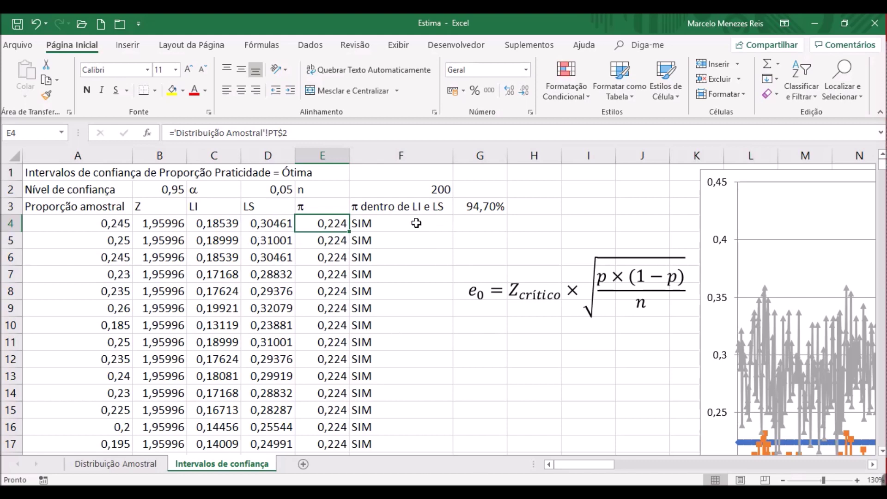
click(416, 223)
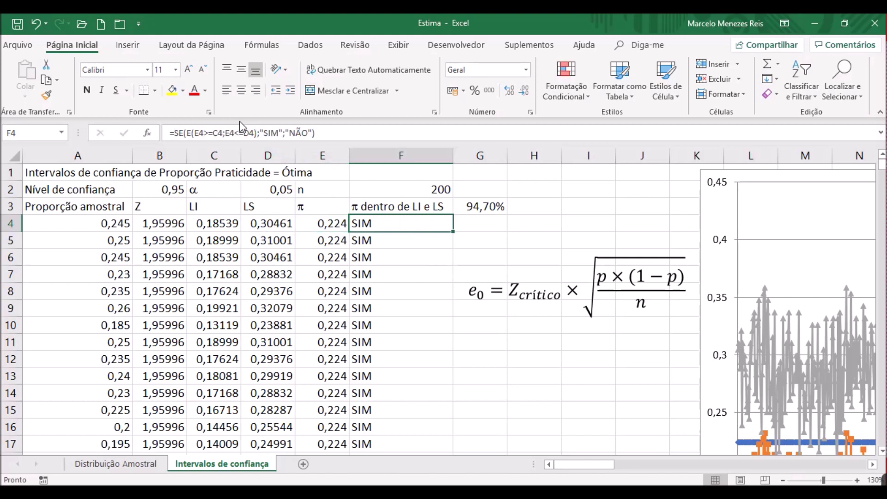
click(250, 132)
double_click(407, 224)
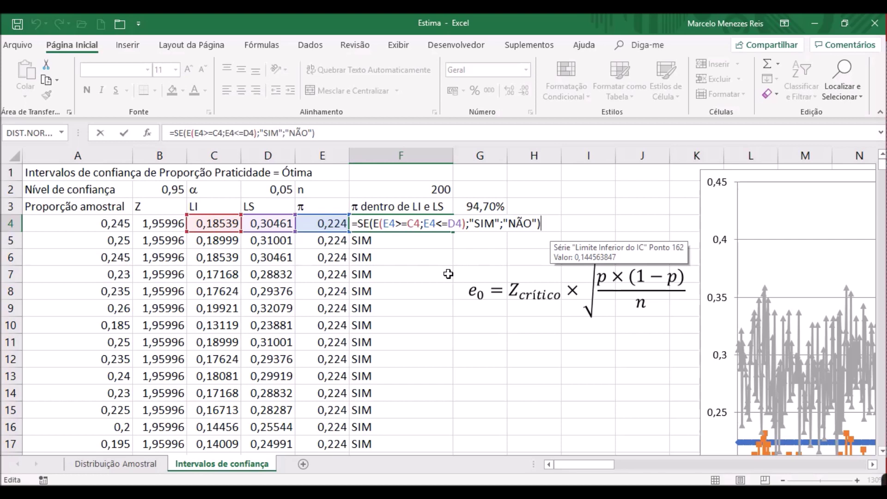
key(Return)
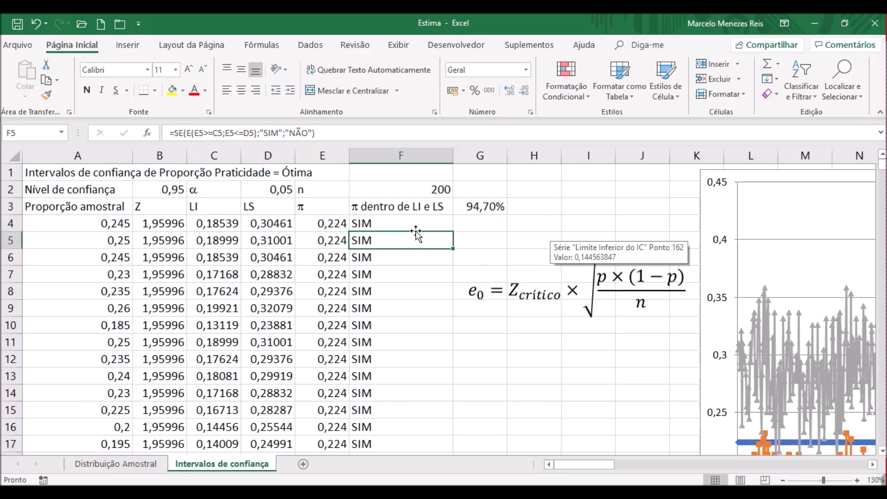
Step: Inspect the CONT.SE formula in G3 that computes the share of the 1000 intervals containing π
click(479, 208)
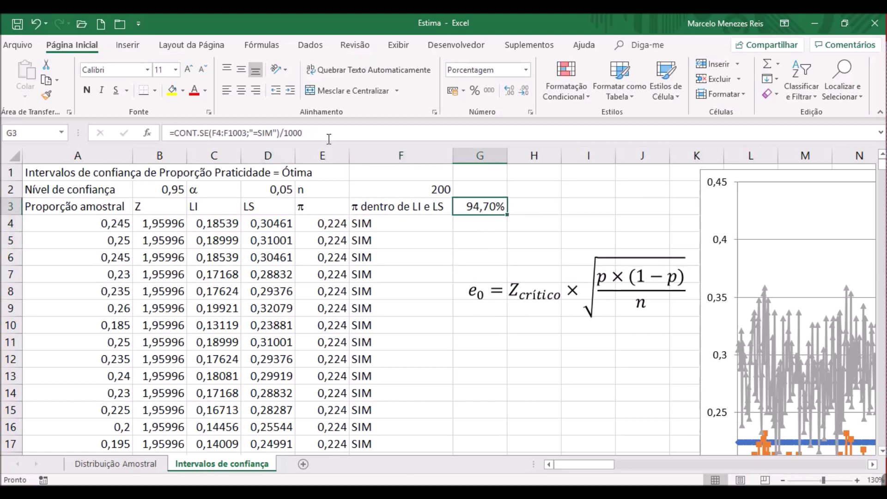
double_click(498, 207)
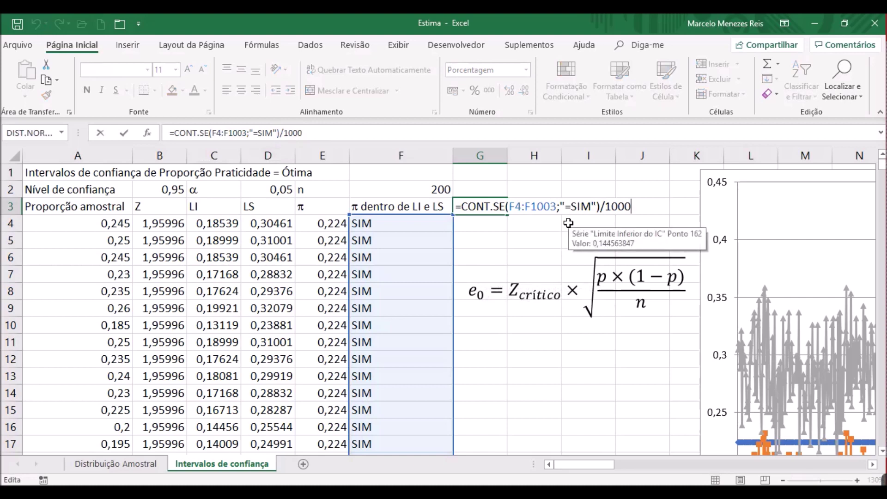
key(Return)
click(483, 207)
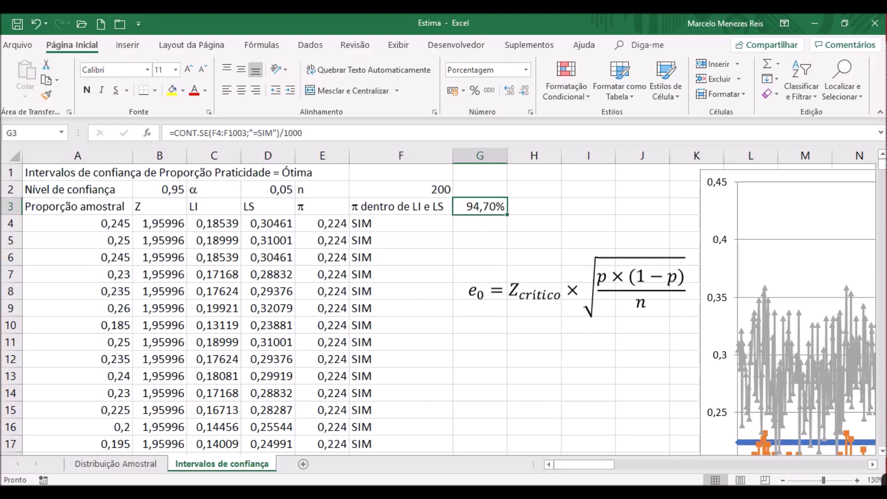
Step: Examine the proportion confidence interval chart, comparing the lower and upper limit series with the population proportion line
click(873, 464)
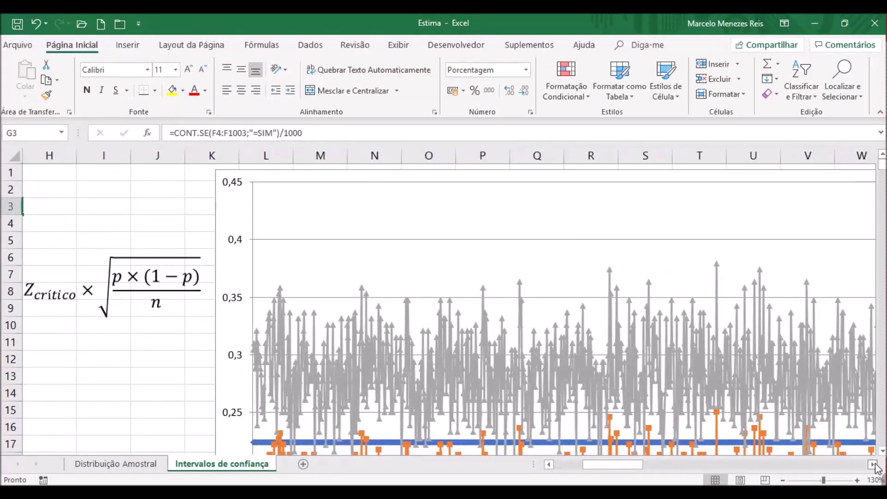
scroll(875, 467, down, 2)
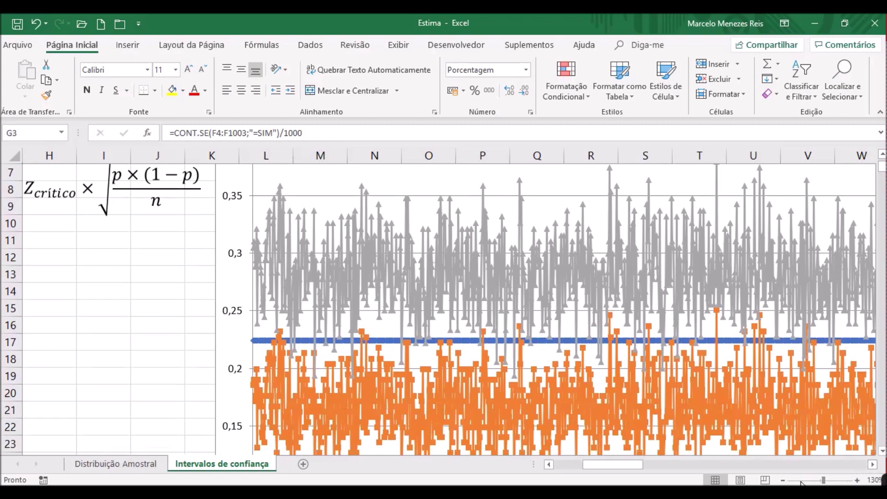
click(782, 481)
click(783, 480)
click(782, 481)
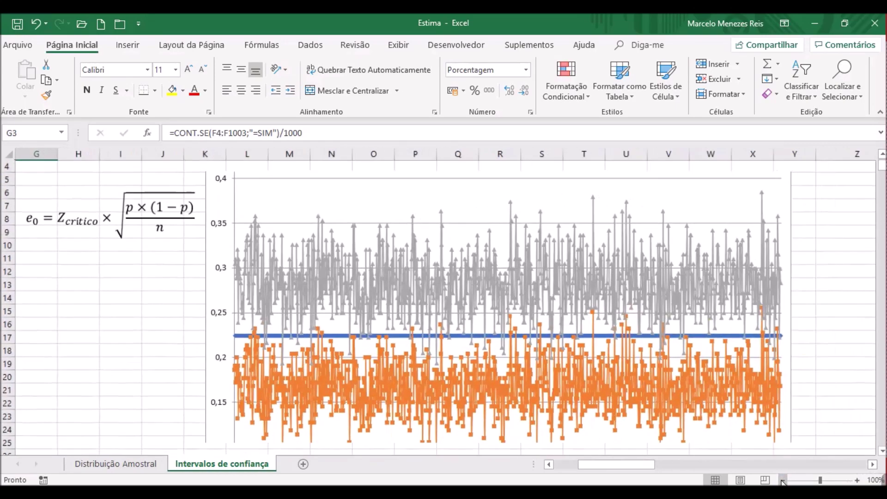
click(783, 480)
click(783, 480)
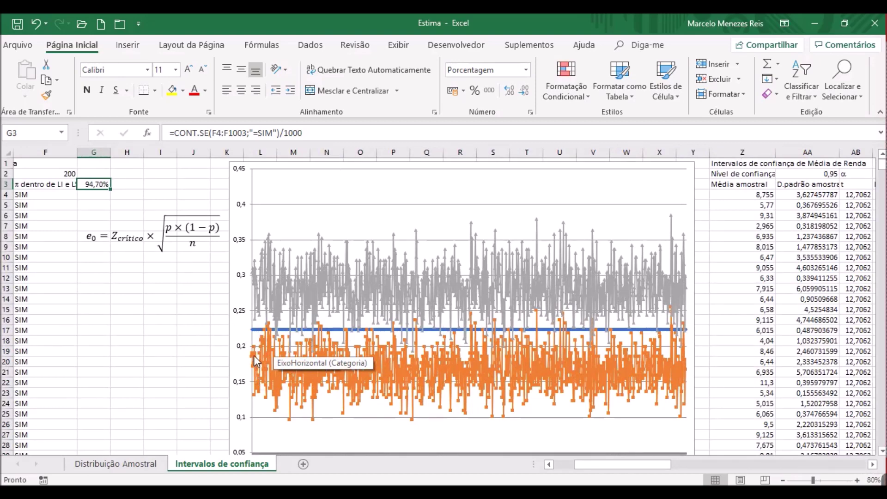
scroll(256, 362, down, 1)
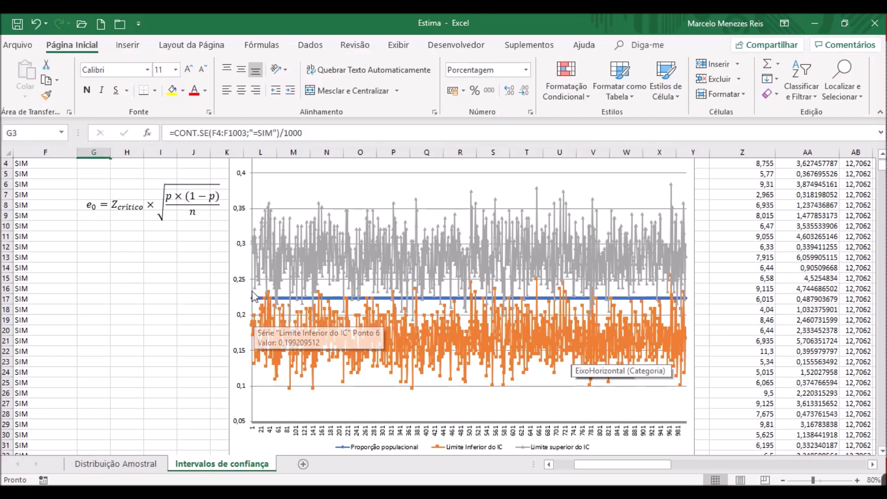
mouse_move(256, 293)
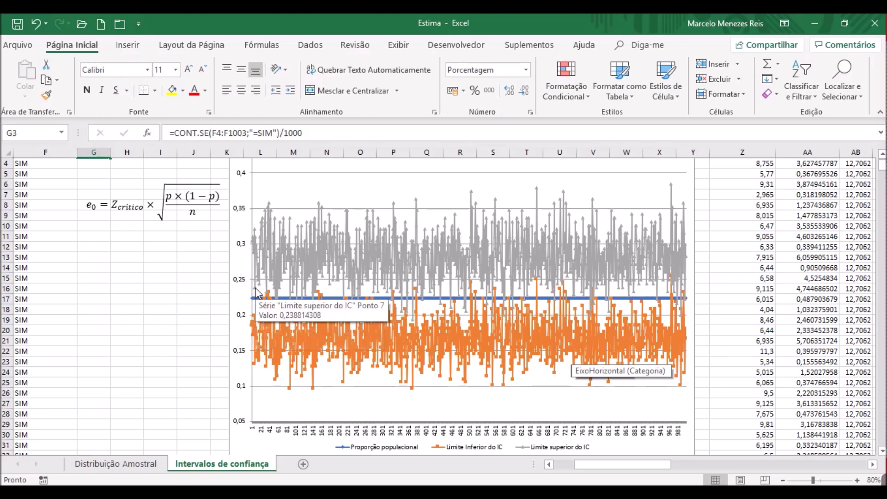
scroll(256, 292, up, 1)
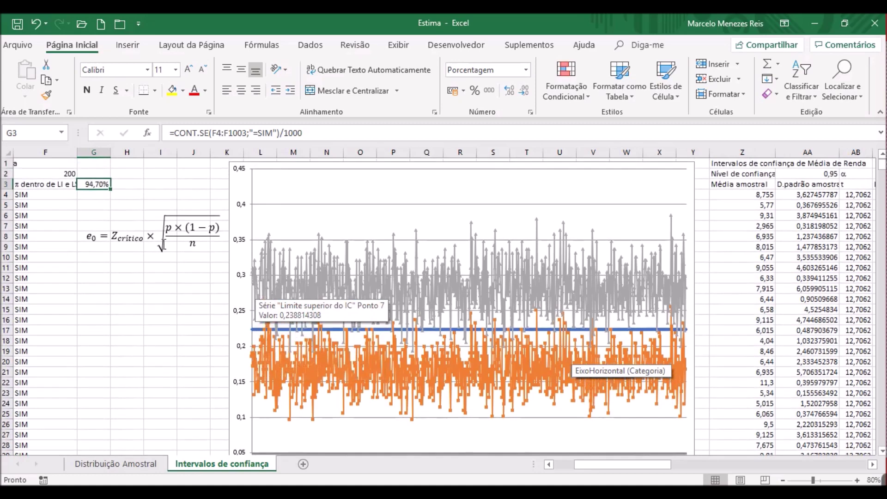
Step: Return to the proportion confidence interval table at the start of the sheet, magnified to 130%, and review its values
click(857, 481)
click(856, 480)
click(857, 481)
click(856, 480)
click(857, 480)
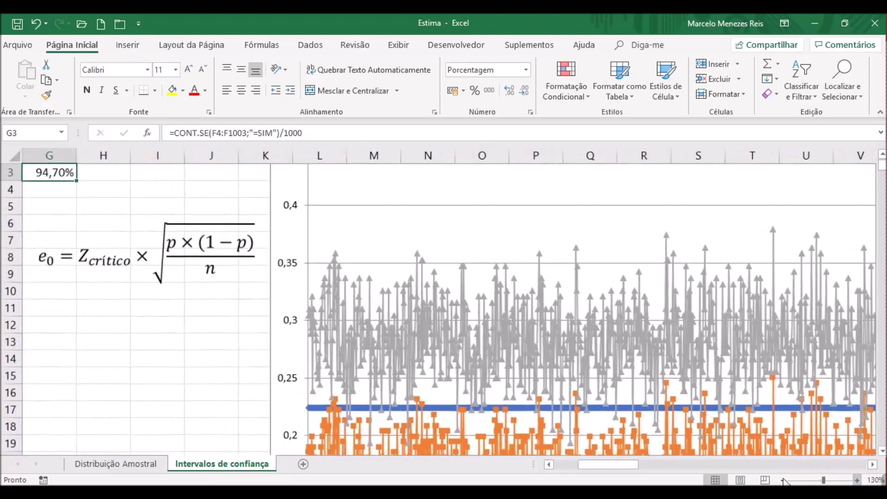
click(563, 464)
scroll(552, 425, up, 1)
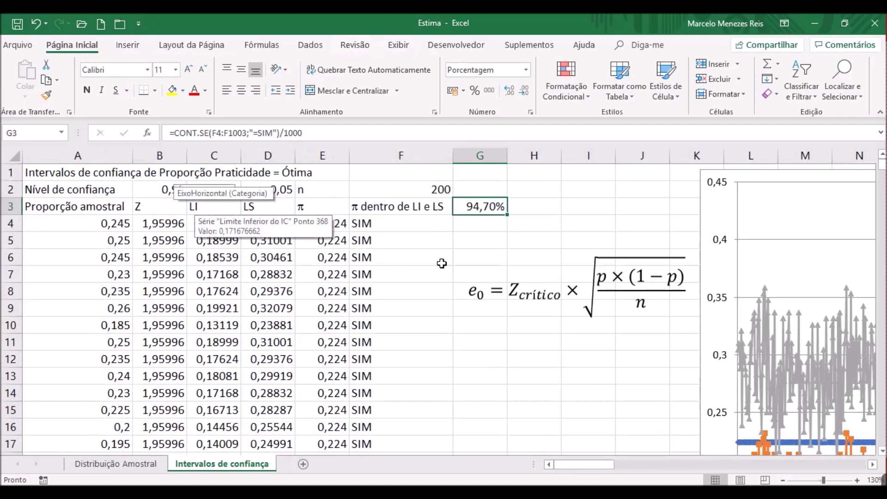
click(461, 395)
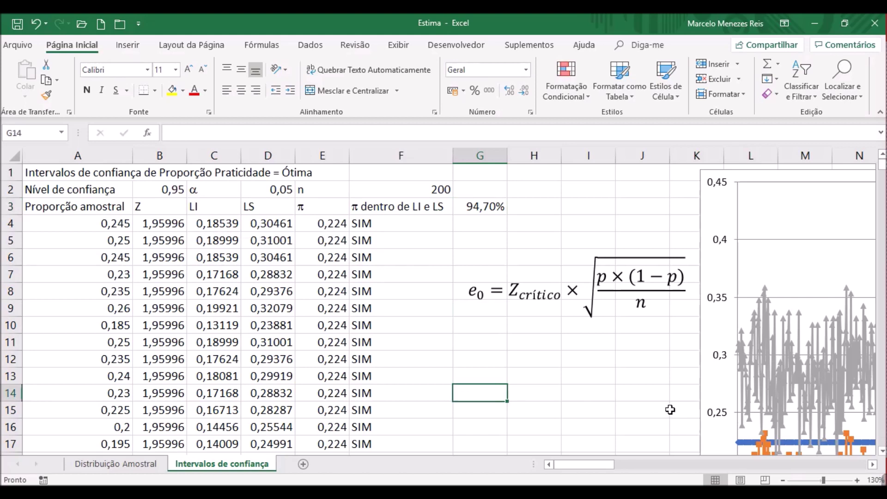
Step: Bring the Média de Renda confidence interval table and its margin of error formula into view, and review its columns
click(842, 463)
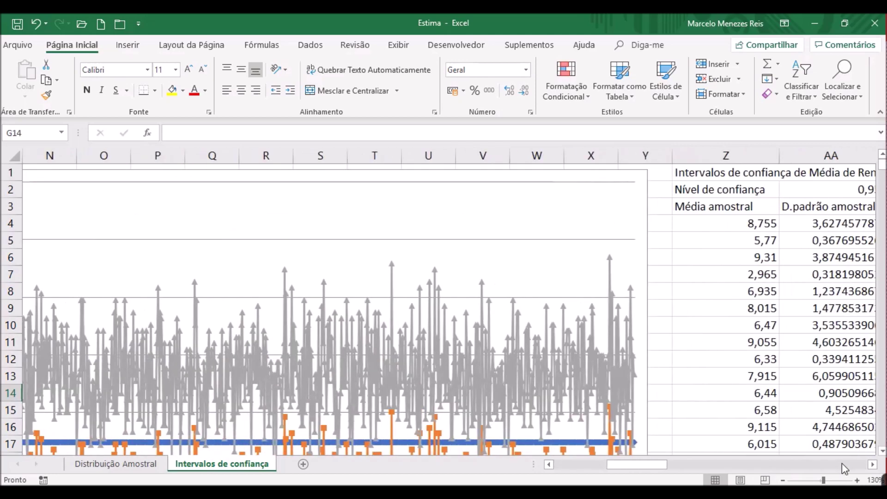
click(873, 465)
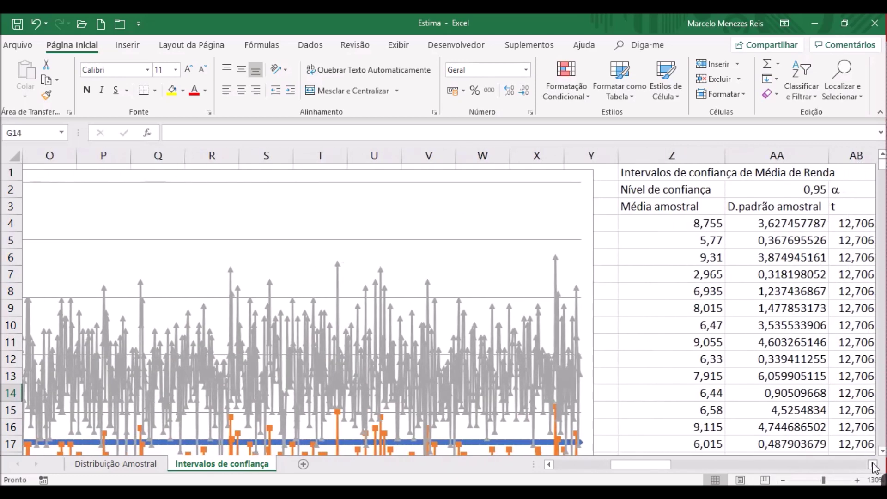
click(872, 464)
click(873, 464)
click(873, 465)
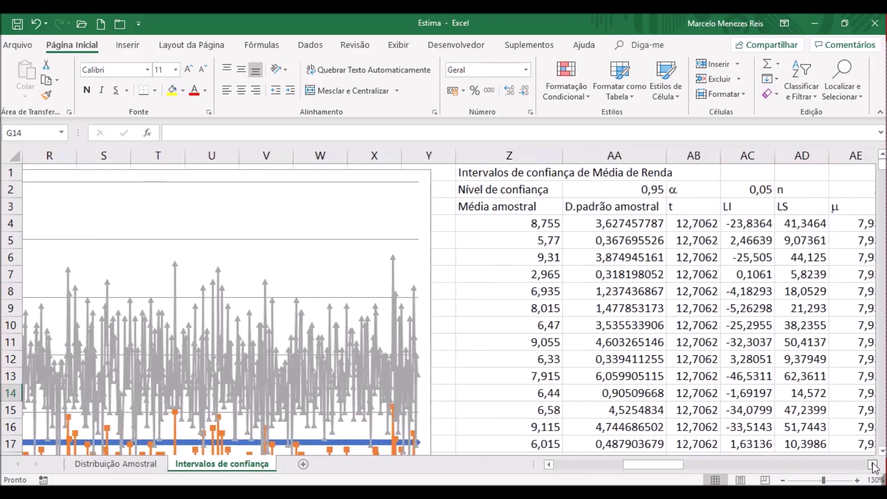
click(873, 464)
click(873, 465)
click(872, 465)
click(872, 464)
click(872, 464)
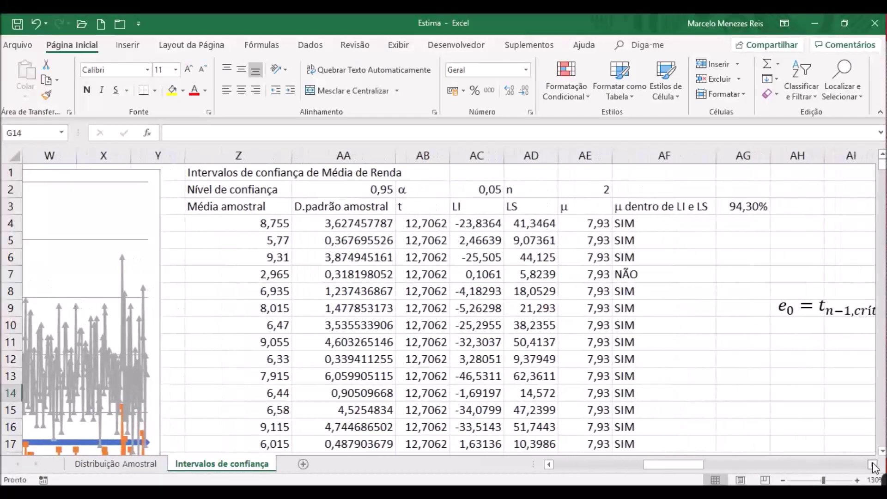
click(872, 465)
click(872, 465)
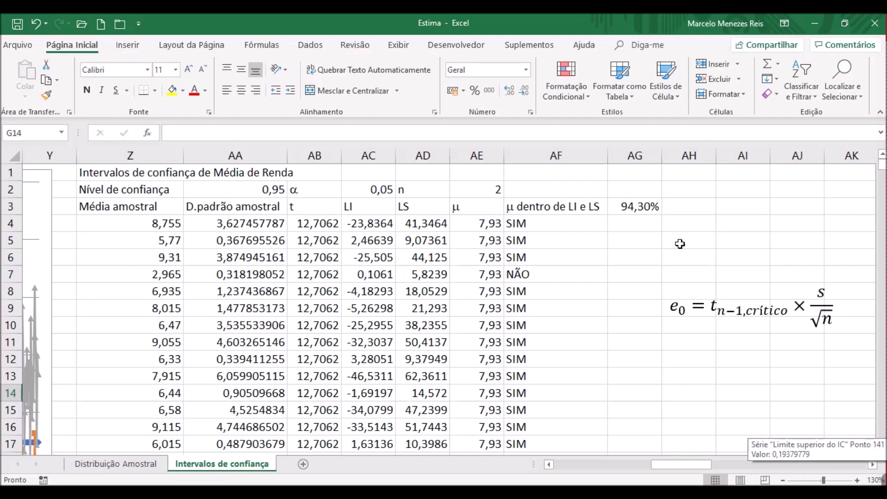
Step: Inspect the sample mean and standard deviation references in Z4 and AA4, and the INV.T.BC formula for critical t in AB4
click(125, 222)
click(231, 224)
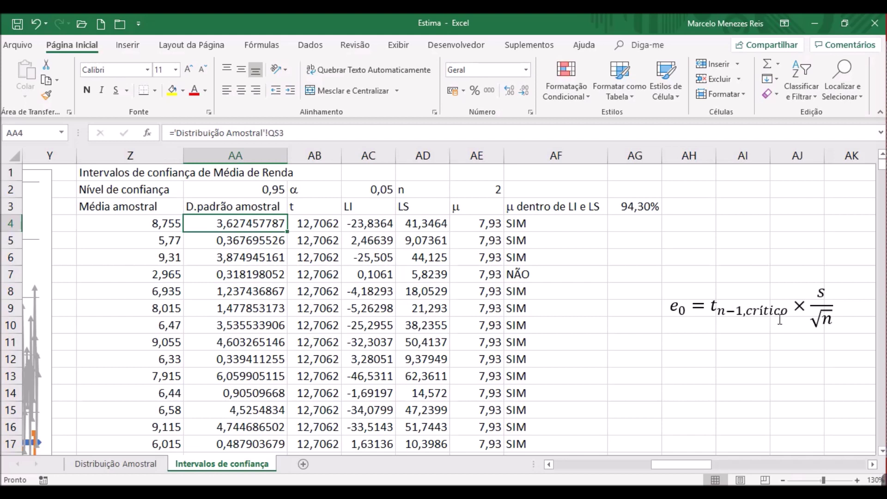
click(308, 223)
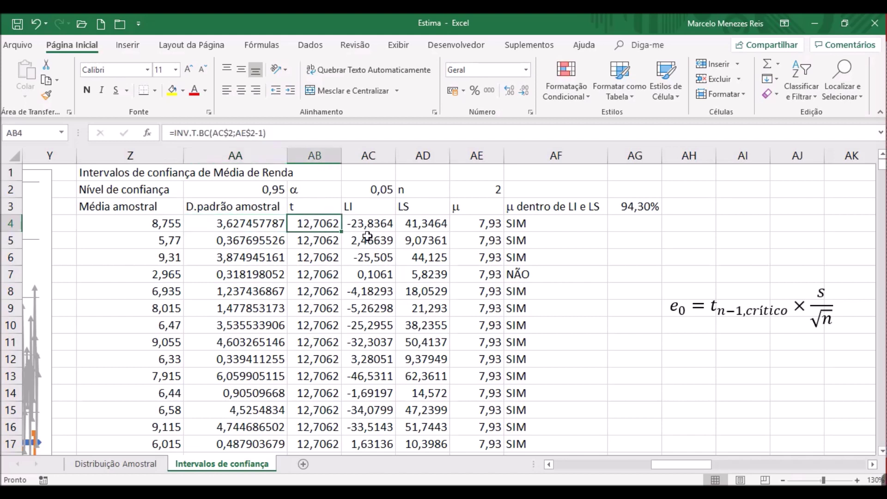
double_click(327, 223)
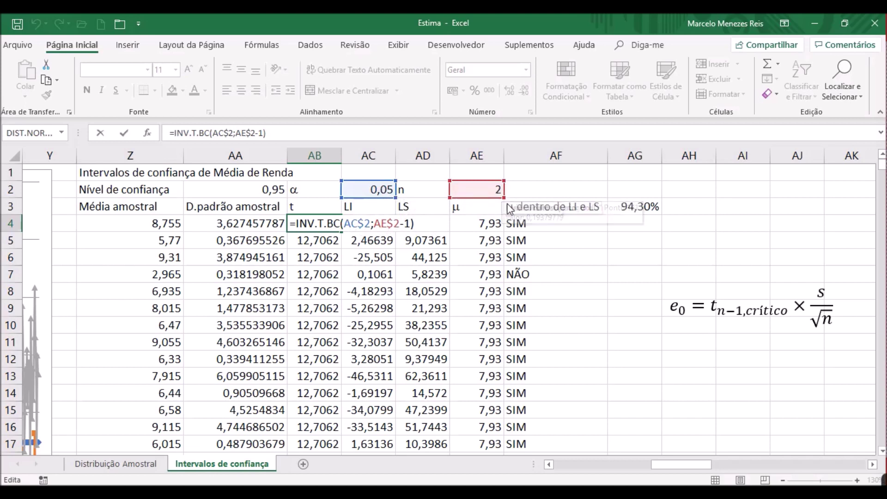
key(Return)
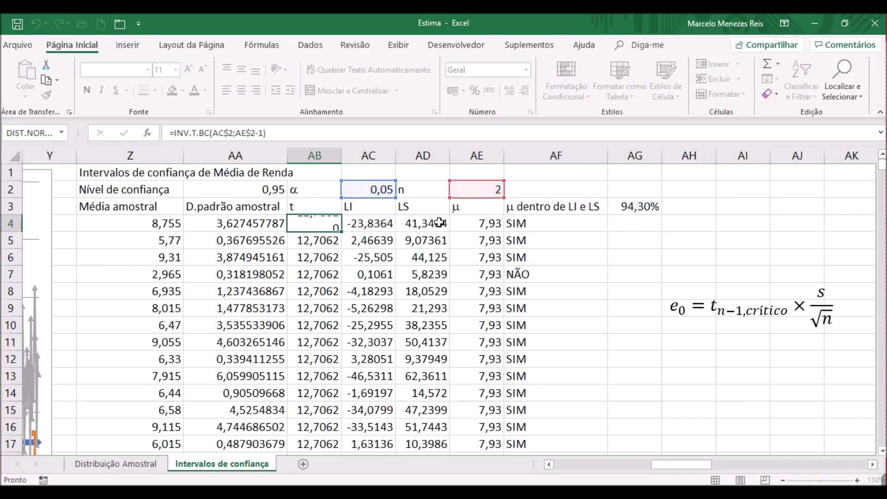
click(321, 225)
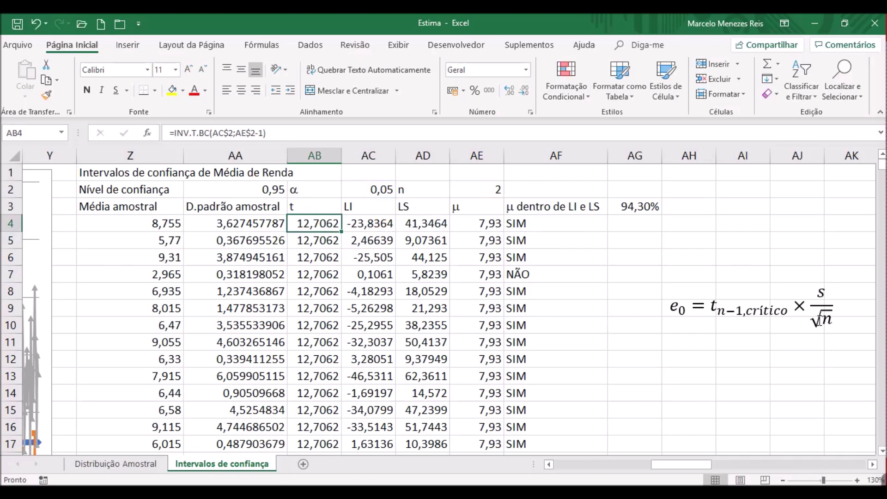
Step: Inspect the lower limit formula in AC4 with its referenced cells highlighted, and the upper limit formula in AD4
click(379, 225)
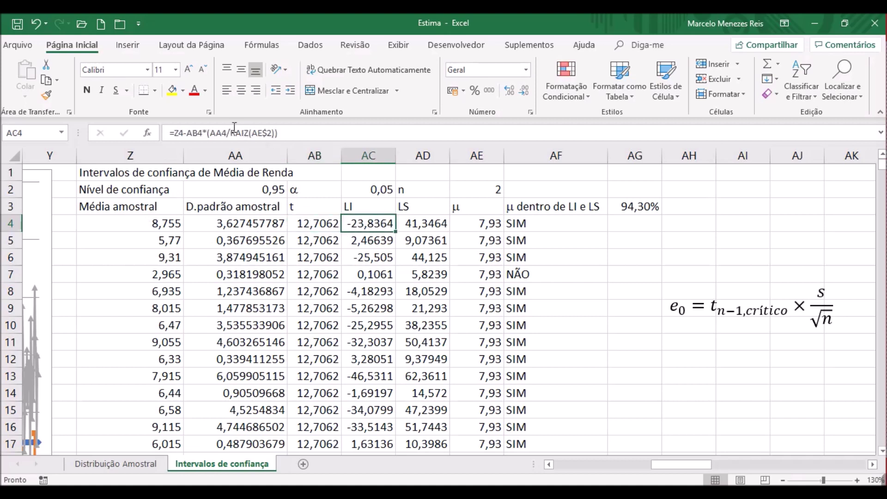
key(F2)
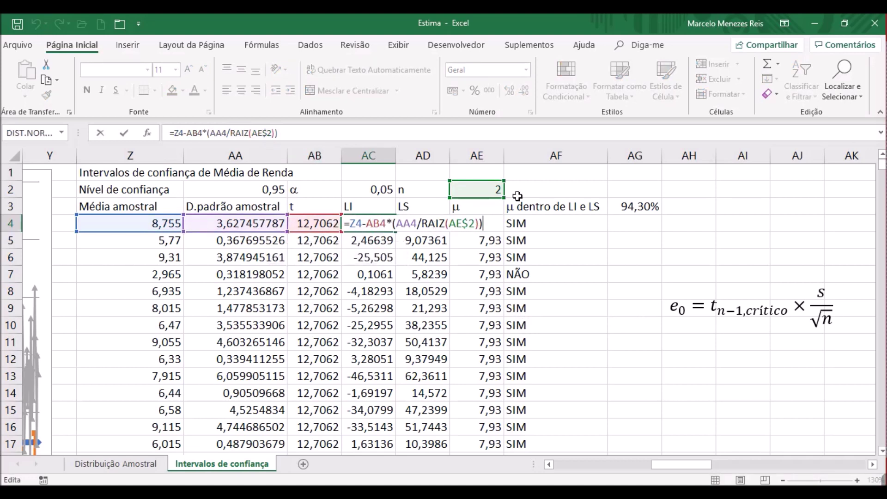
key(Return)
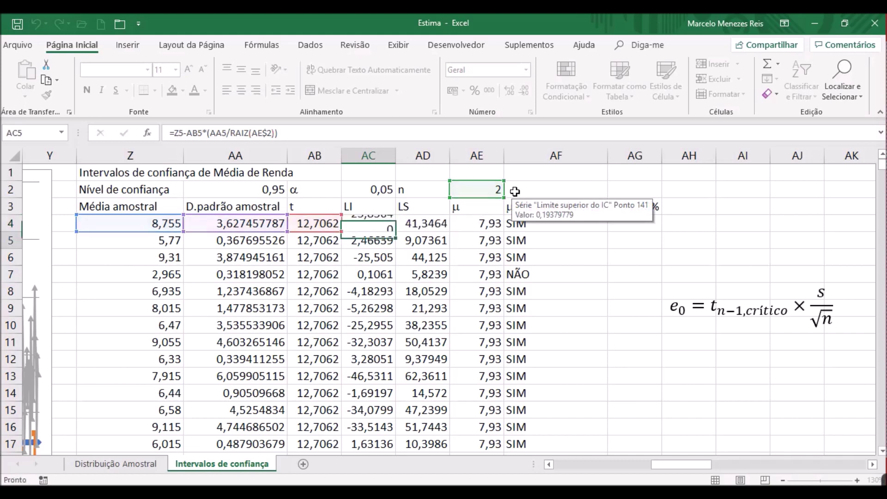
click(425, 227)
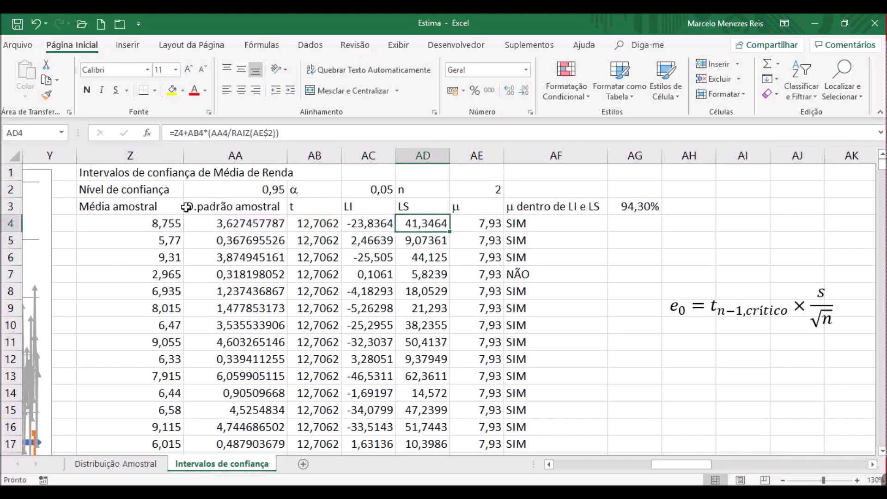
Step: Compare the sample mean, standard deviation and resulting LI and LS limits across rows 4, 5 and 6 of the Renda table
click(9, 225)
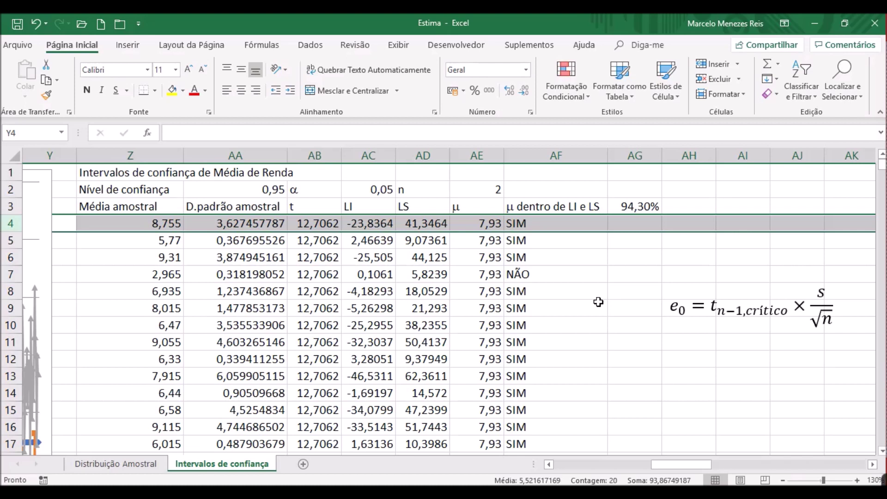
click(247, 224)
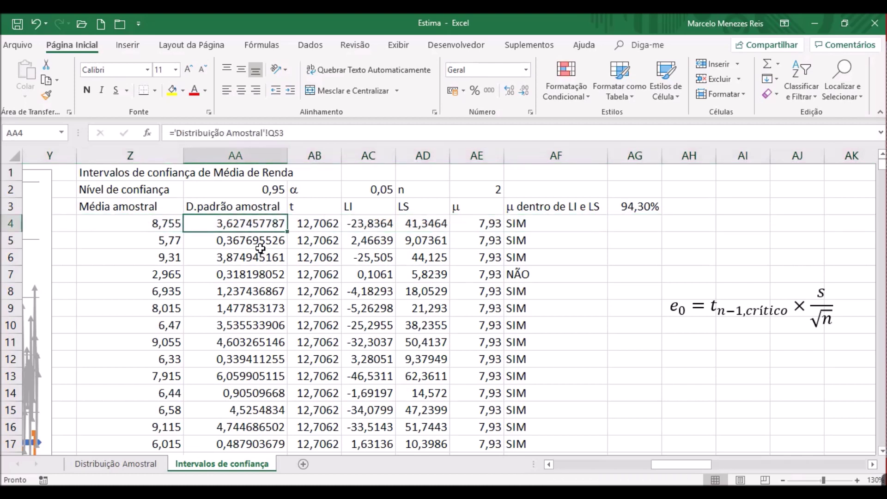
click(161, 242)
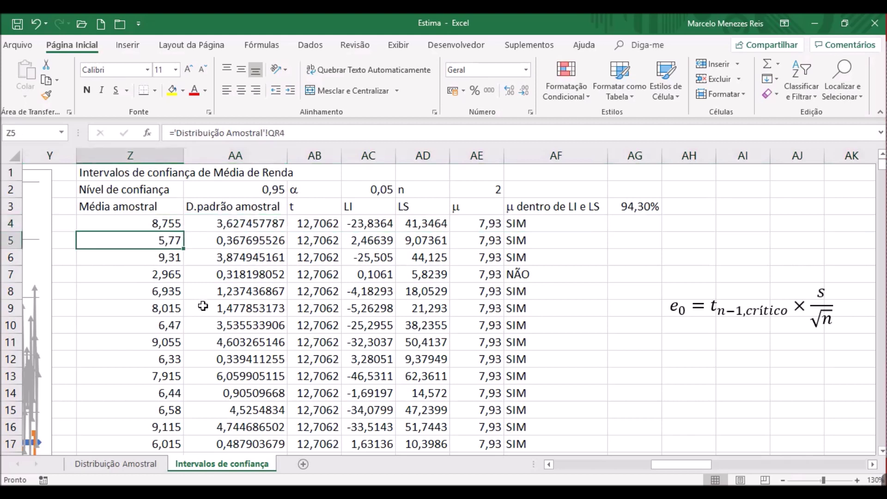
click(260, 237)
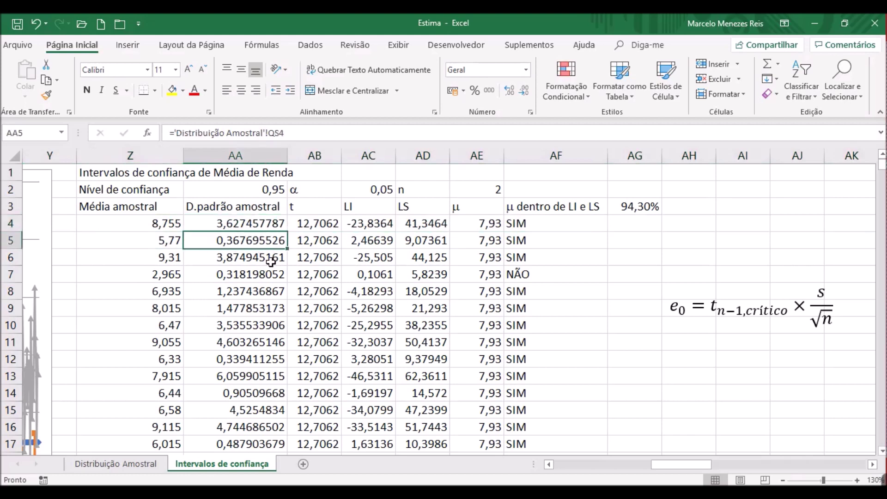
click(369, 240)
drag(370, 241, 423, 241)
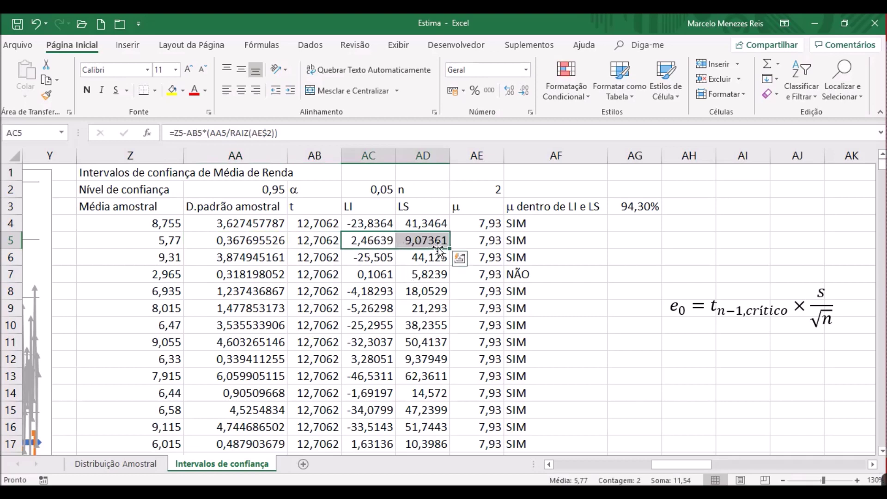
click(172, 256)
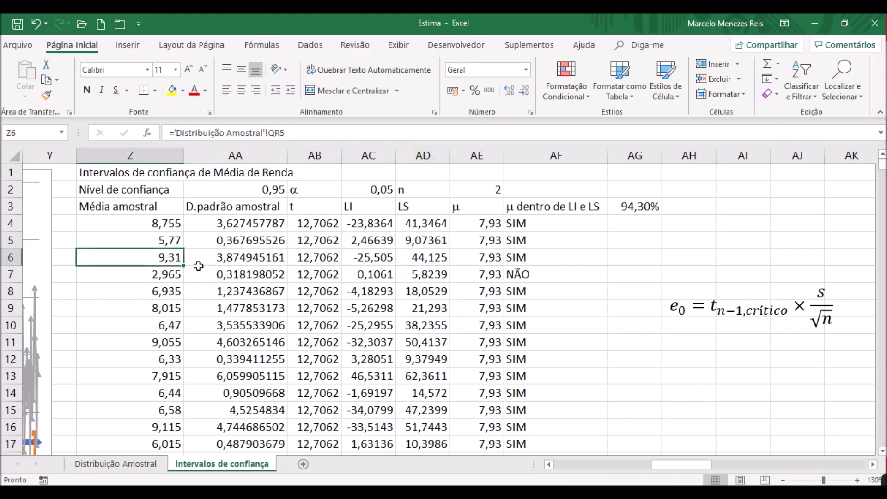
click(223, 263)
drag(365, 257, 421, 259)
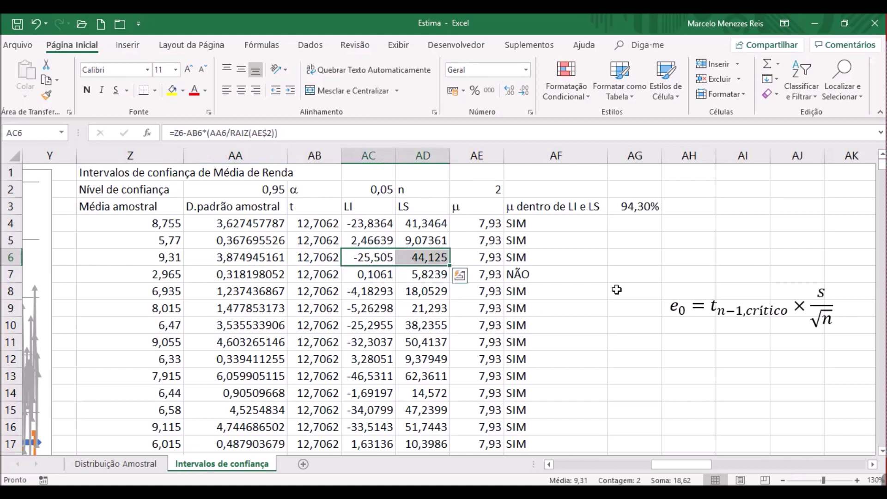
Step: Inspect the CONT.SE formula in AG3 and the row 4 limits, and check the row 7 interval against μ in AE7 at 160% zoom
click(653, 208)
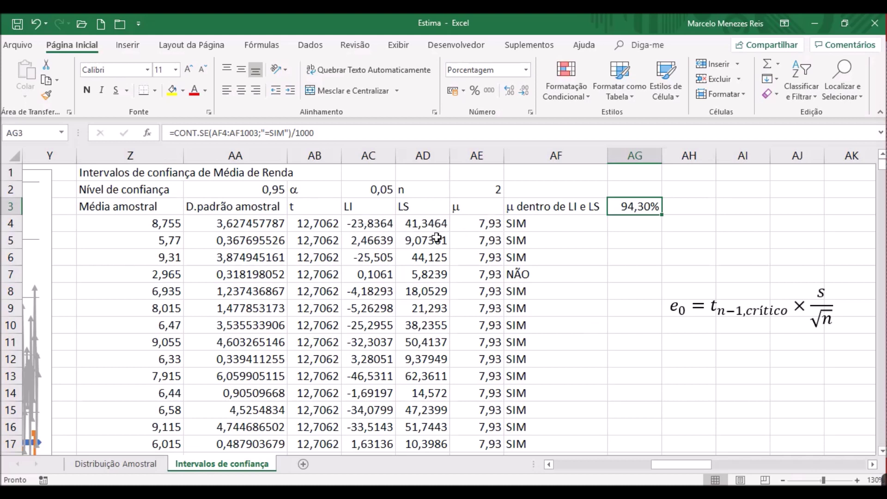
drag(377, 226, 443, 227)
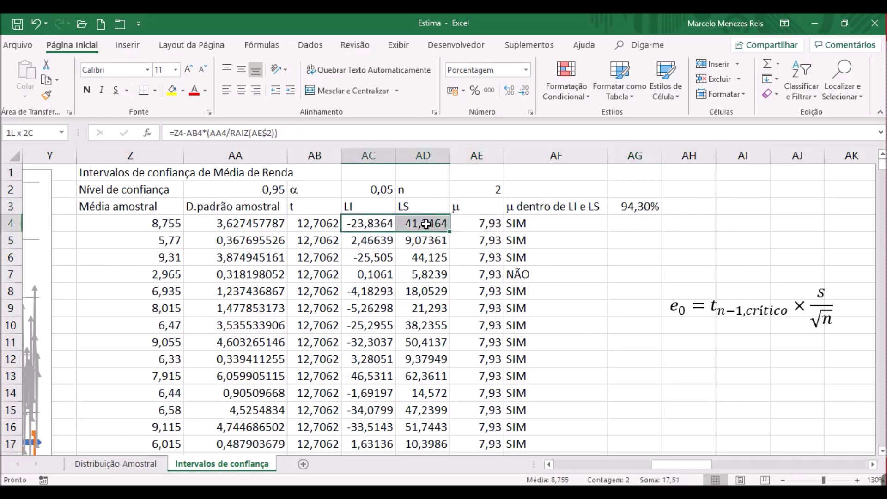
click(857, 481)
click(857, 480)
click(857, 481)
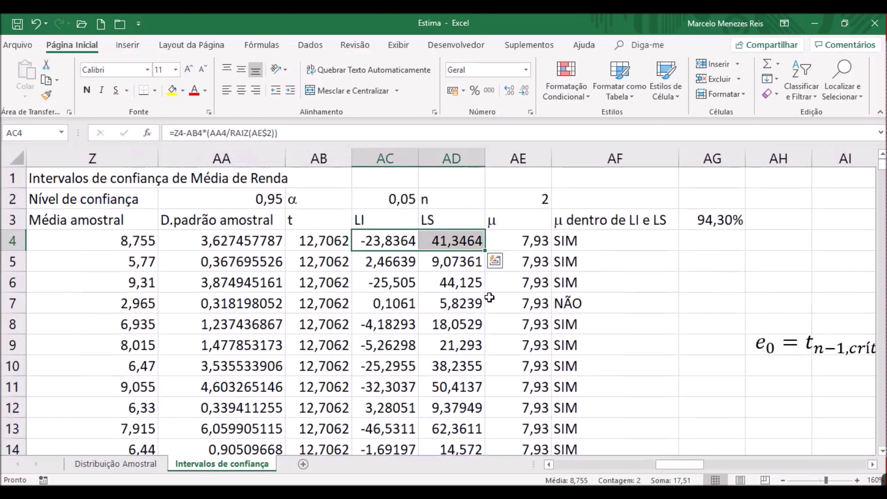
click(504, 303)
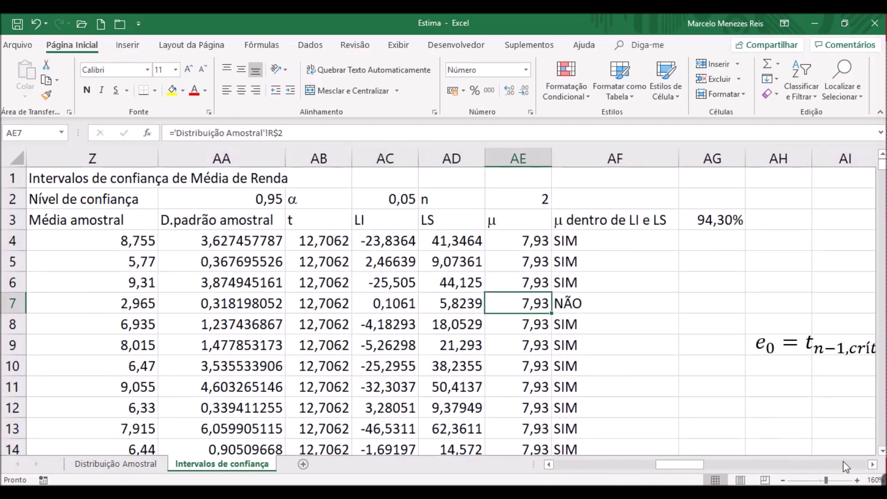
Step: Show the whole Renda mean confidence interval chart at 80% zoom and compare its limit series with the population mean line
click(873, 464)
click(873, 464)
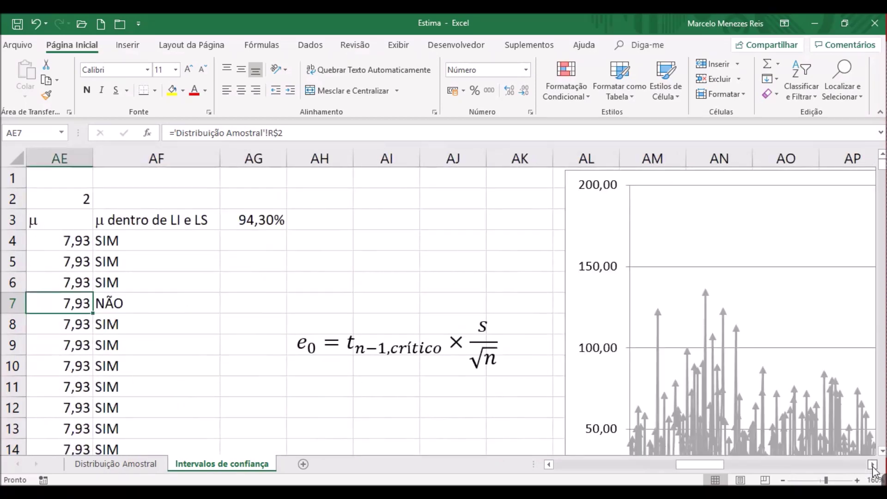
click(873, 464)
click(873, 465)
click(873, 464)
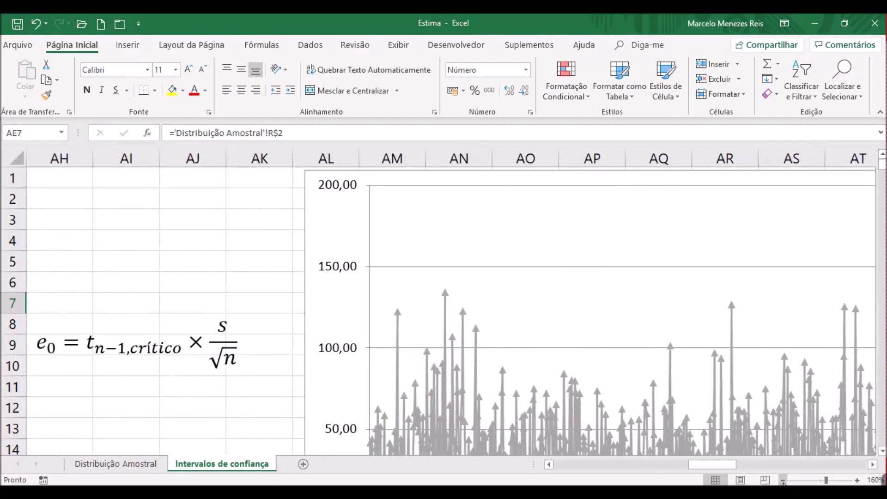
click(783, 481)
click(783, 480)
click(783, 481)
click(783, 481)
click(783, 481)
click(783, 481)
click(783, 480)
click(782, 481)
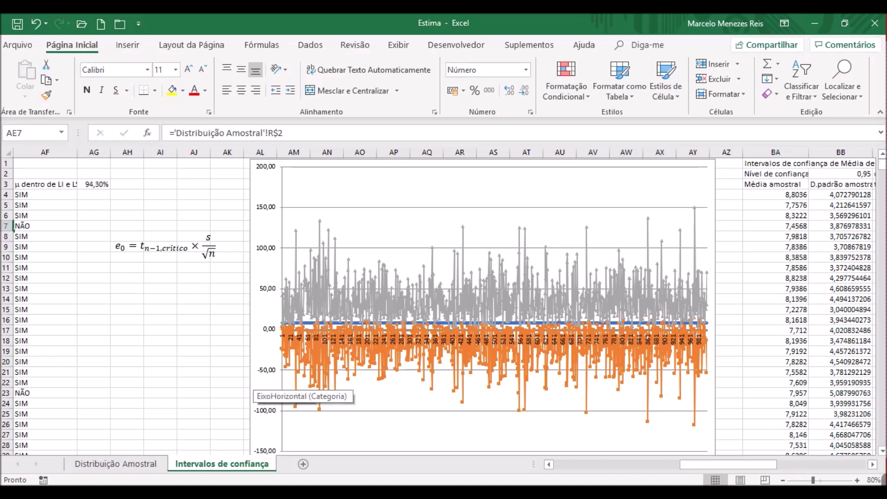
Step: Enlarge the view to 120% and return to the start of the Renda mean table with its margin of error formula in view
click(858, 481)
click(858, 480)
click(858, 480)
click(858, 481)
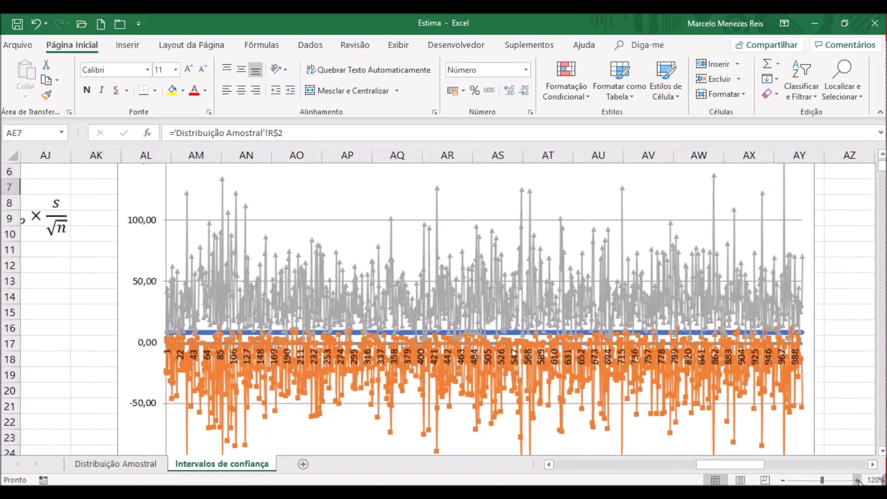
click(580, 465)
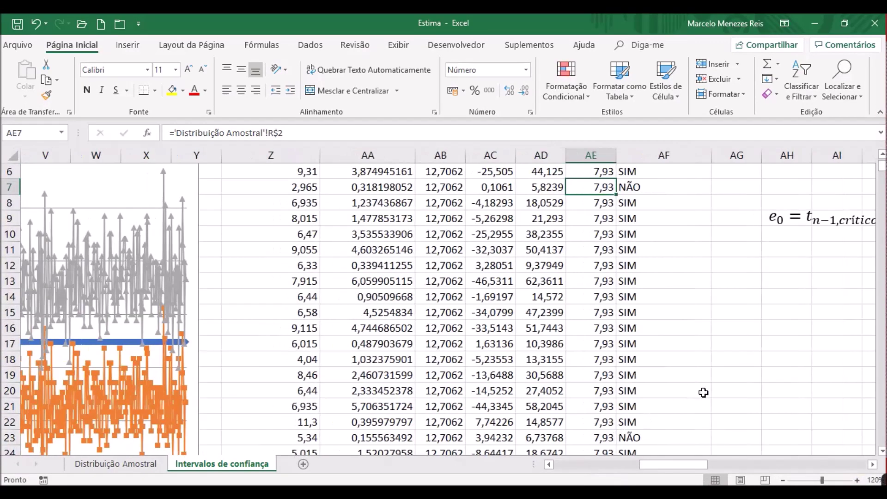
scroll(703, 390, up, 2)
scroll(703, 390, left, 1)
click(872, 465)
click(872, 465)
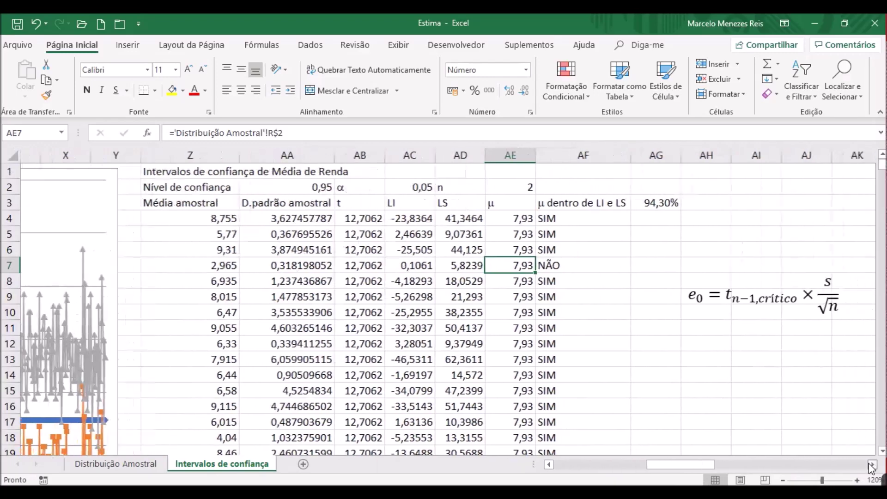
click(872, 465)
click(871, 465)
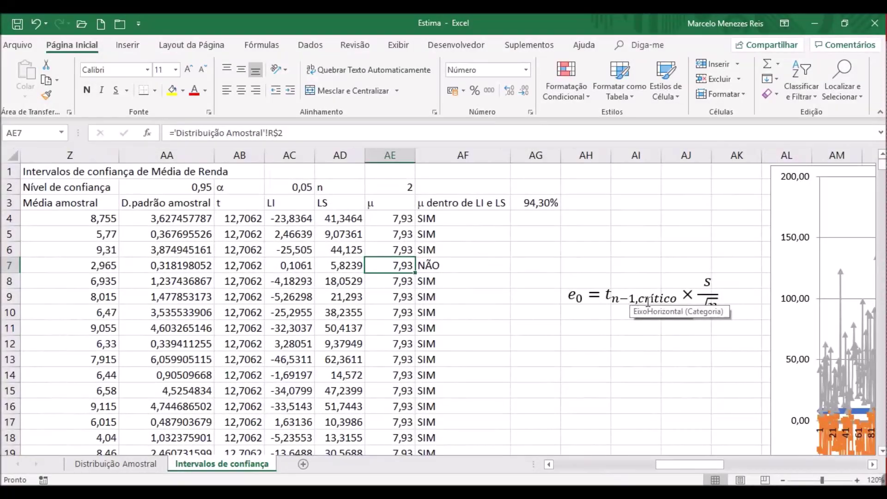
Step: Review the critical t formula in AB4 and the sample standard deviation references in AA4 and AA11
click(238, 220)
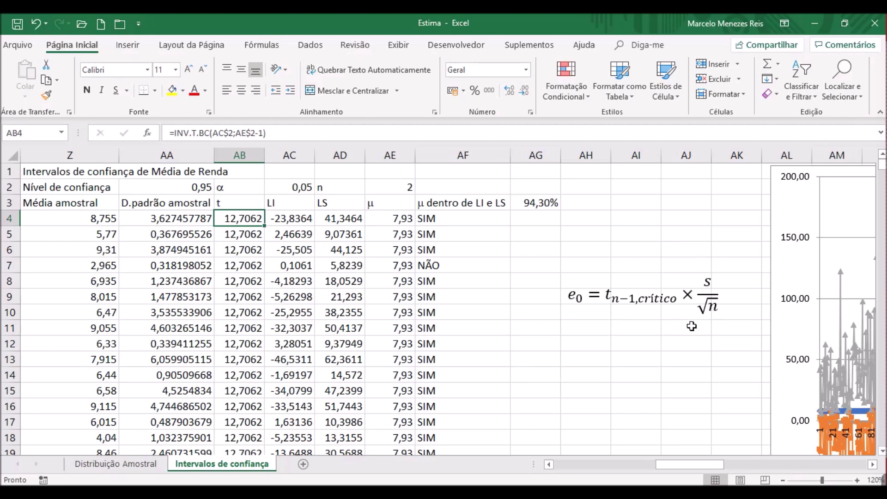
click(201, 218)
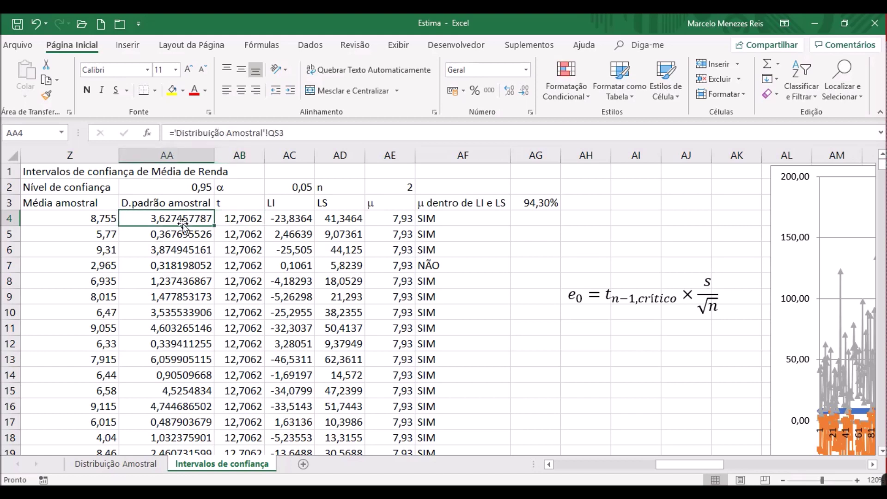
click(184, 328)
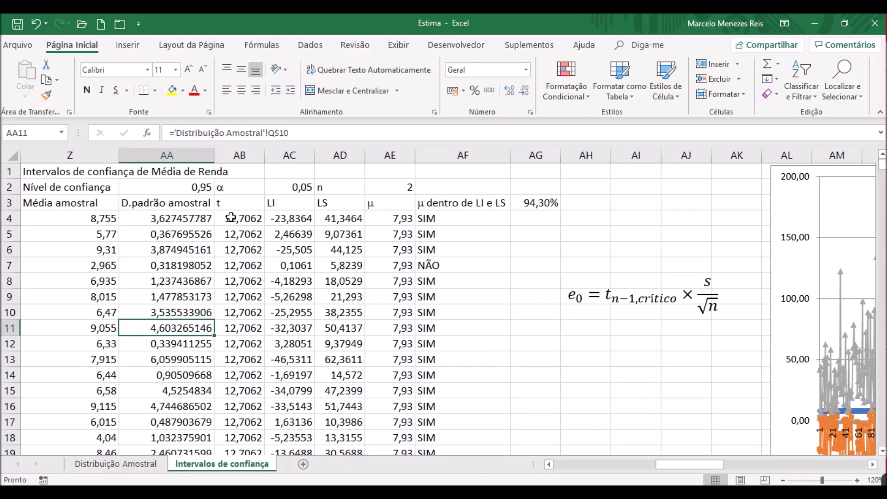
Step: Review the confidence level in AA2, the critical t formula in AB4, the limits in AC4:AD4 and the inclusion test in AF12
click(183, 188)
click(229, 220)
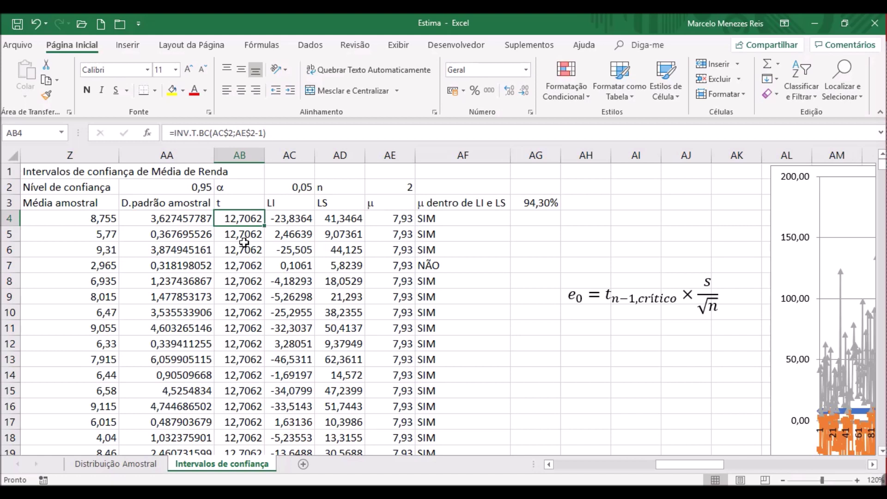
drag(273, 221, 329, 215)
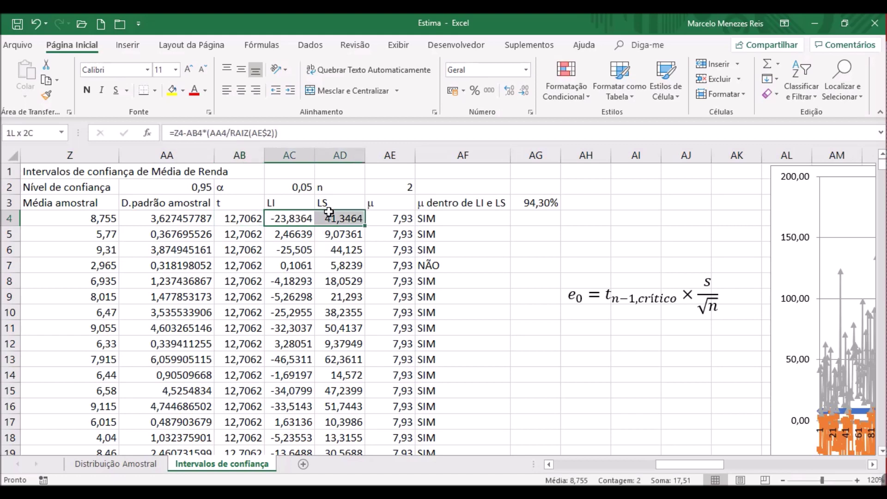
click(496, 348)
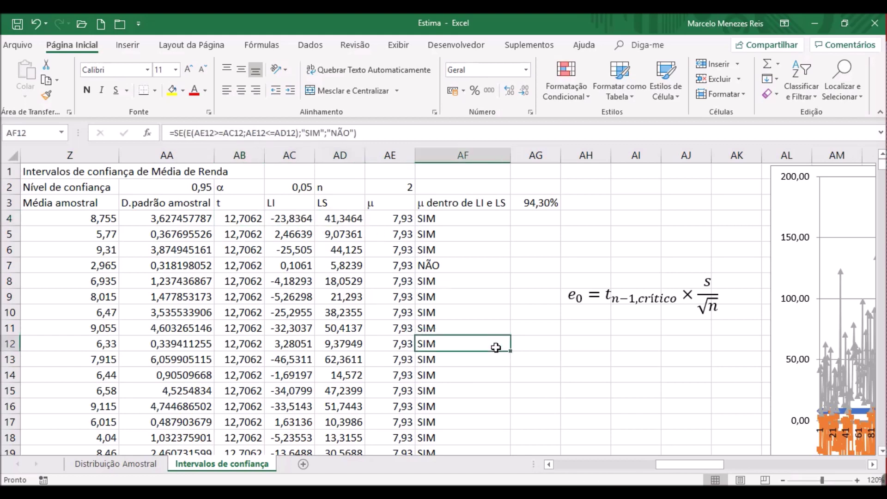
Step: Go to the Renda mean table for n = 50 and trace the cells referenced by the INV.T.BC formula in BC4
click(853, 466)
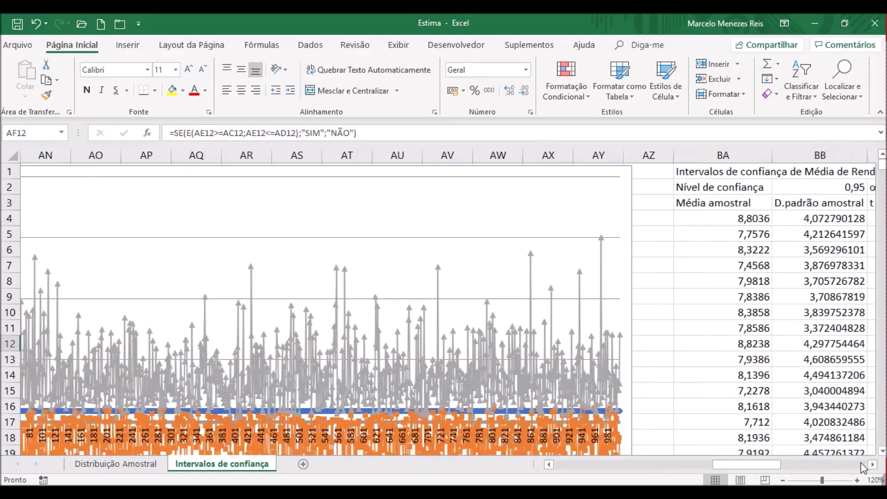
click(873, 465)
drag(872, 464, 872, 465)
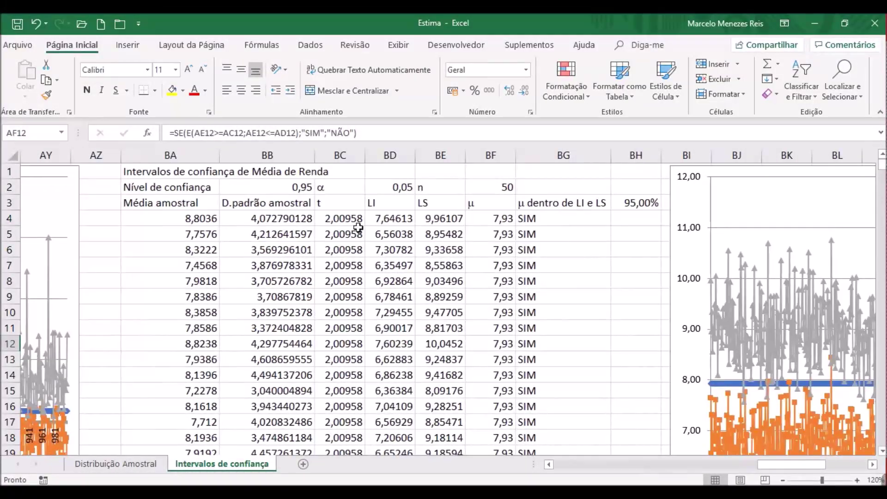
click(342, 219)
click(253, 129)
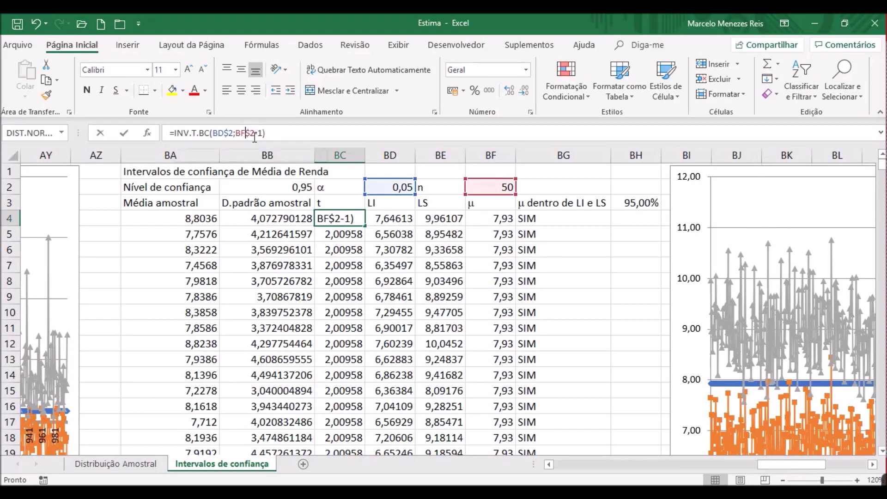
click(429, 218)
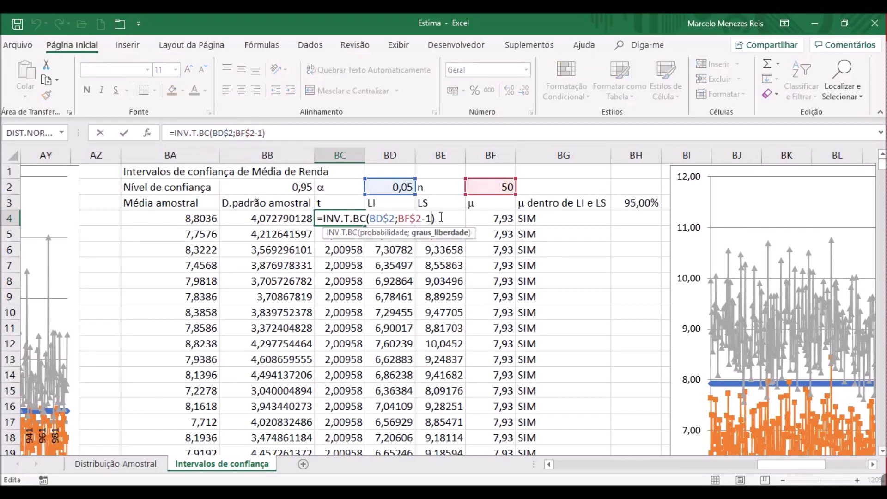
click(442, 220)
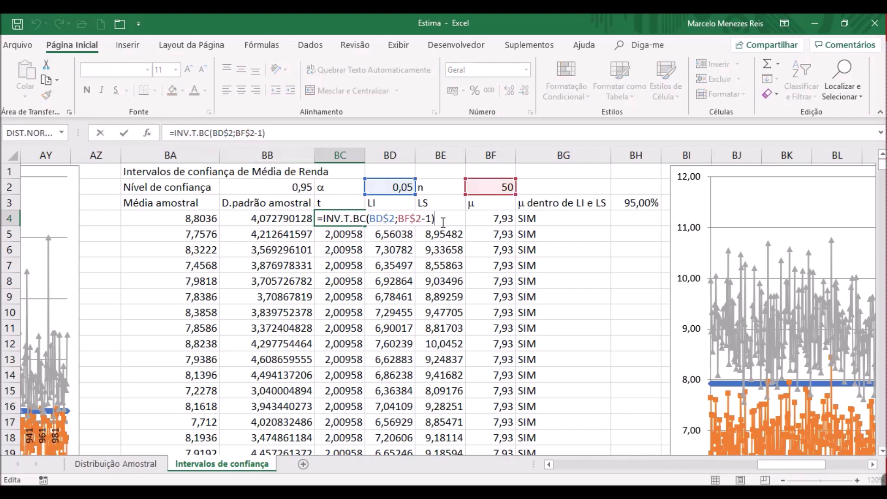
key(Return)
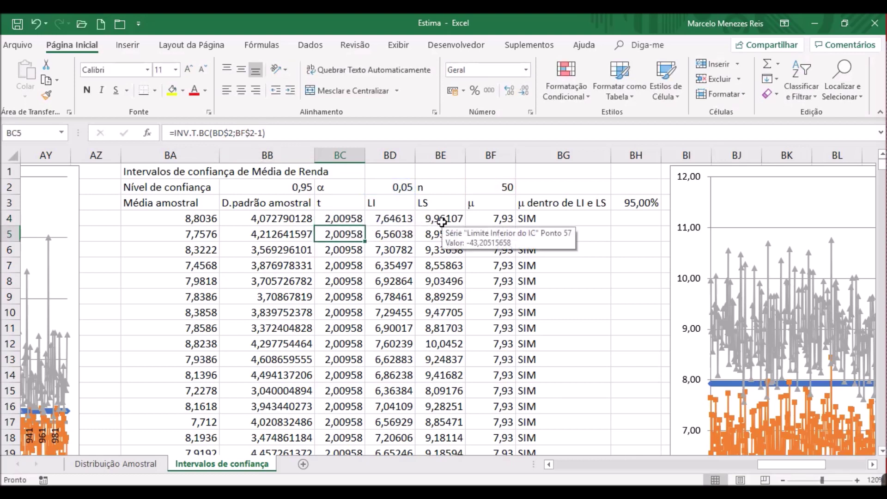
Step: Inspect the lower limit formulas in BD4 and BD5 and highlight the first sample's values in BA4:BE4
click(392, 218)
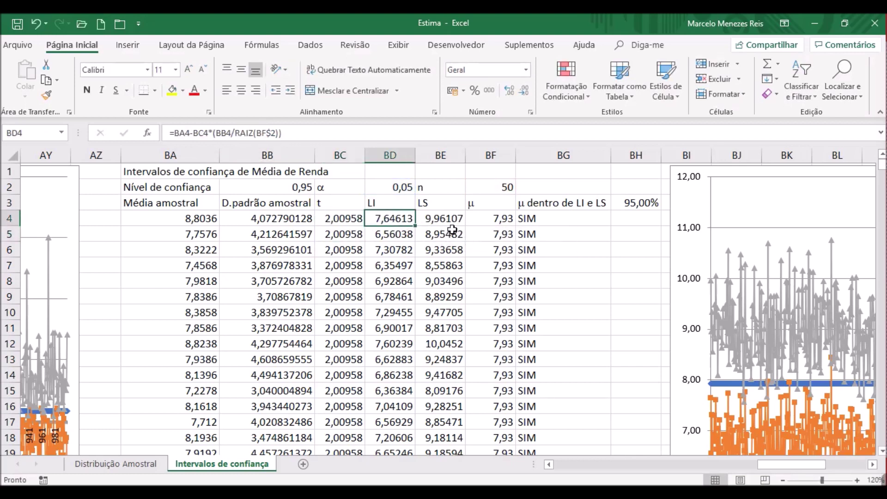
drag(407, 216, 445, 234)
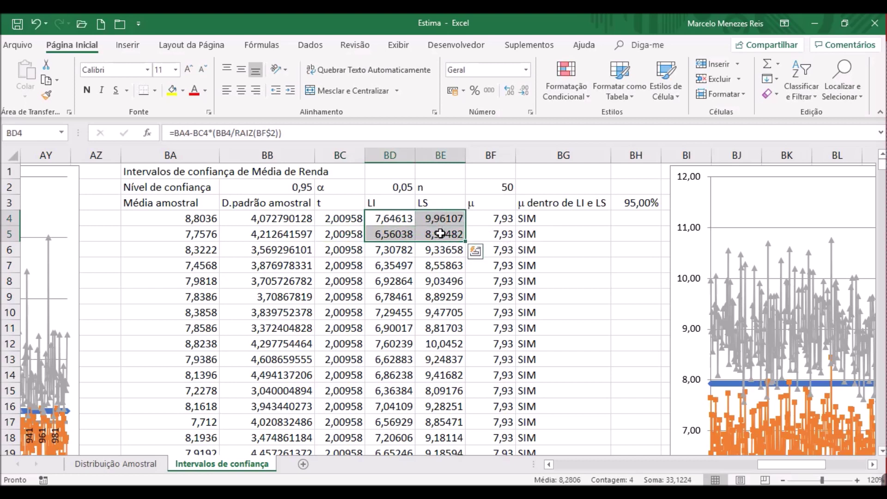
click(395, 233)
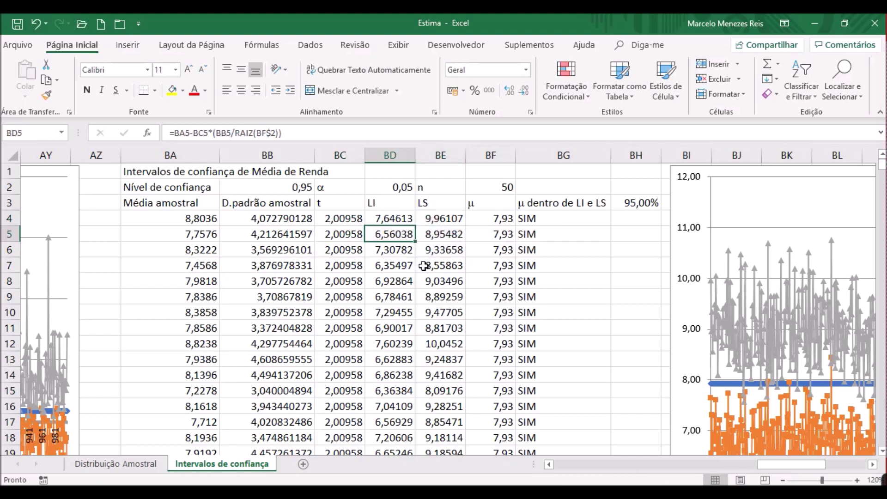
click(405, 215)
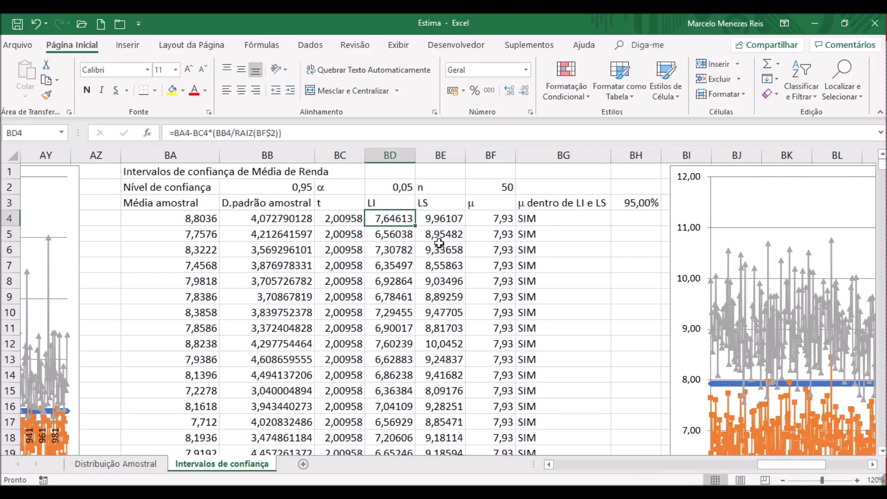
drag(178, 221, 425, 220)
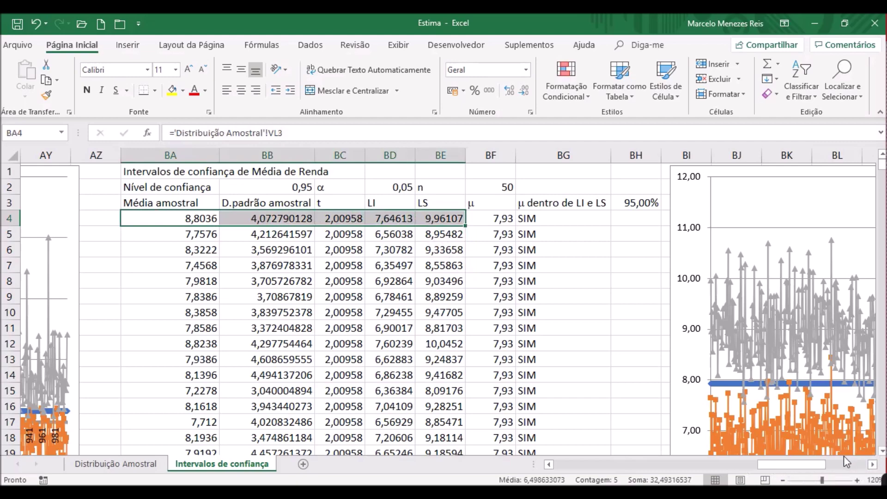
Step: Enlarge the n = 50 table to 150% and compare the lower limit formula in BD4 with the upper limit formula in BE4
click(857, 481)
click(857, 480)
click(857, 480)
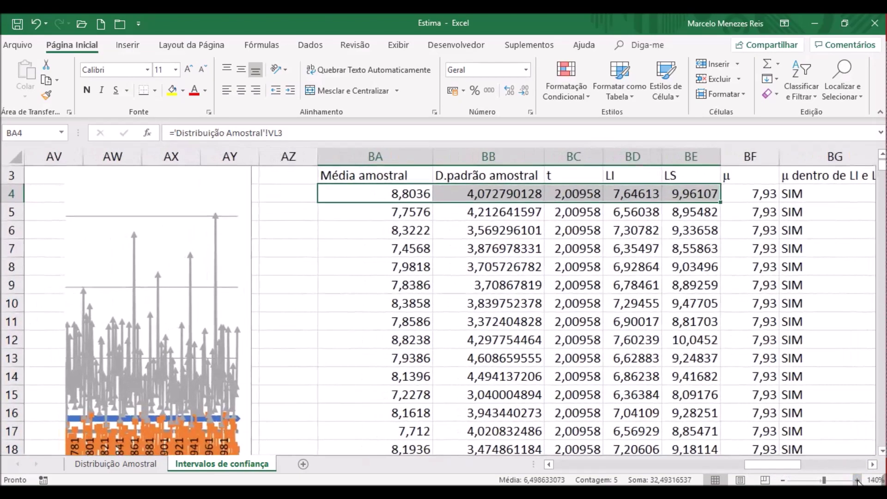
scroll(702, 327, up, 1)
click(617, 235)
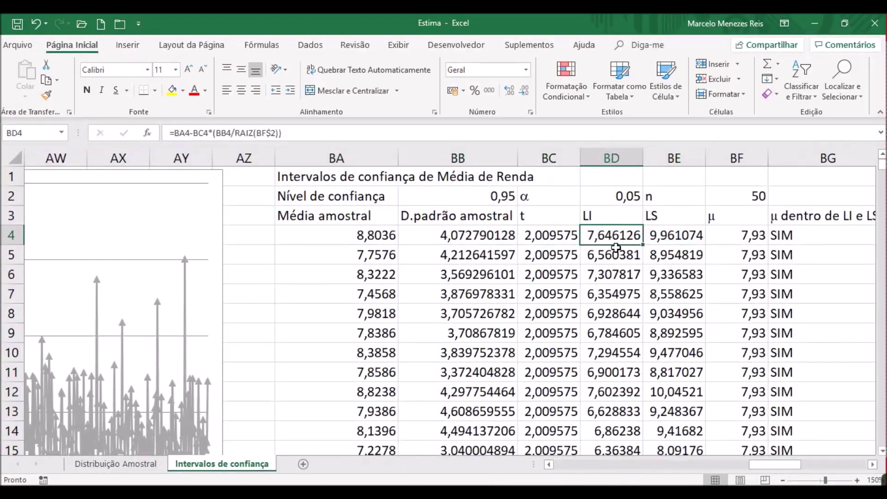
click(672, 239)
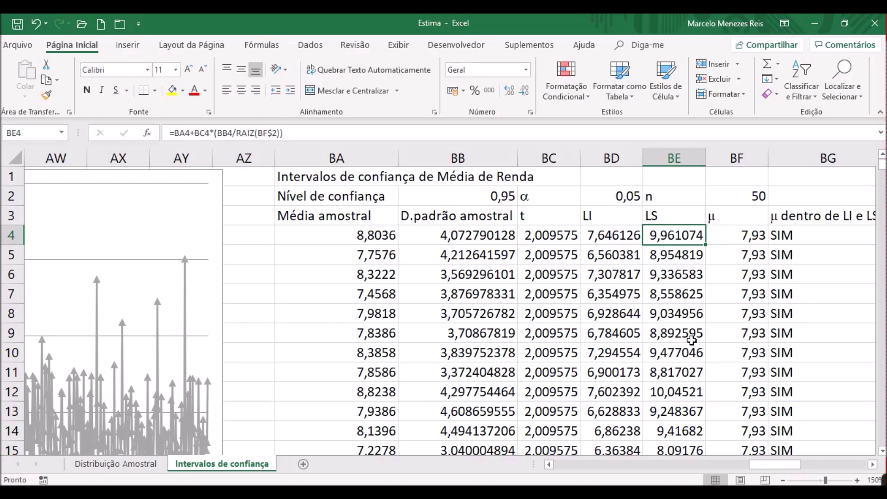
Step: Examine the CONT.SE formula in BH3 that gives the share of n = 50 intervals containing μ
click(872, 465)
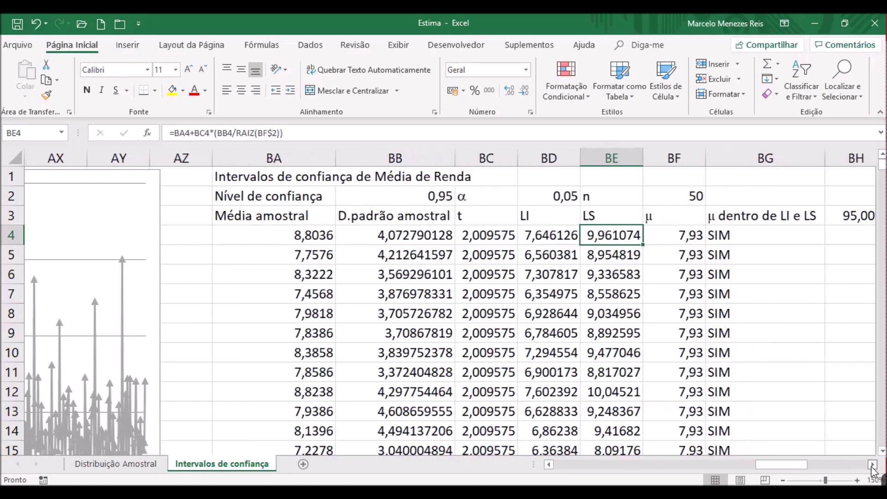
click(872, 464)
click(872, 464)
click(872, 465)
click(872, 465)
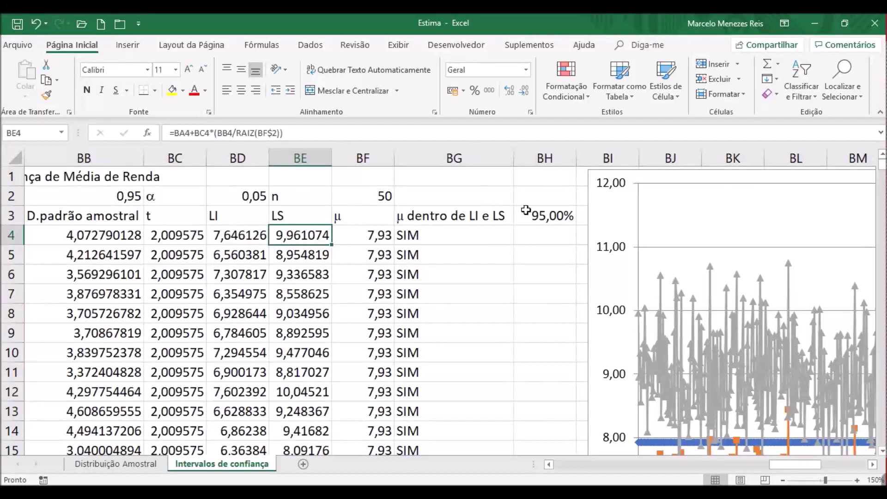
click(542, 215)
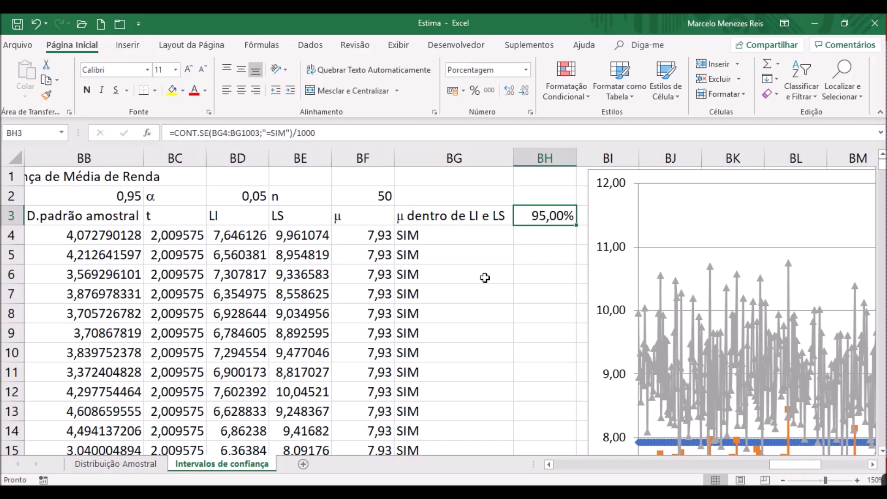
Step: Show the n = 50 confidence interval chart at 100% zoom and compare its limit series with the population mean line
click(784, 481)
click(783, 481)
click(783, 481)
click(784, 481)
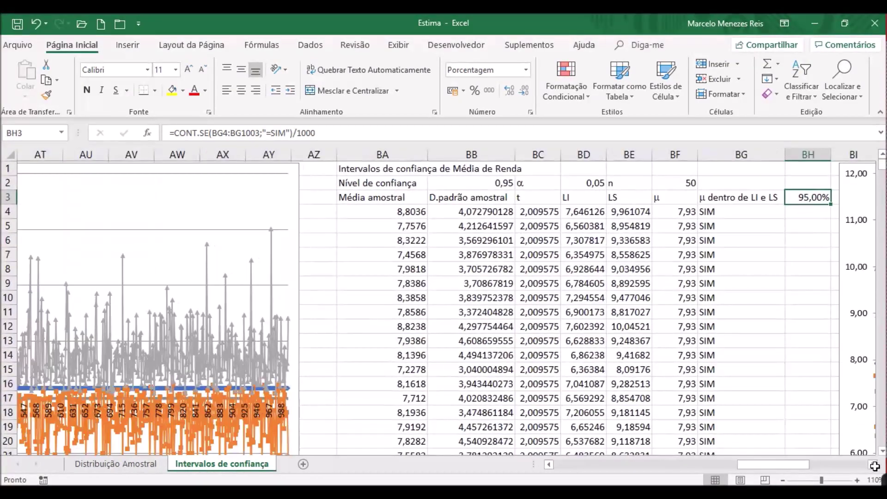
drag(873, 465, 873, 464)
scroll(873, 464, down, 1)
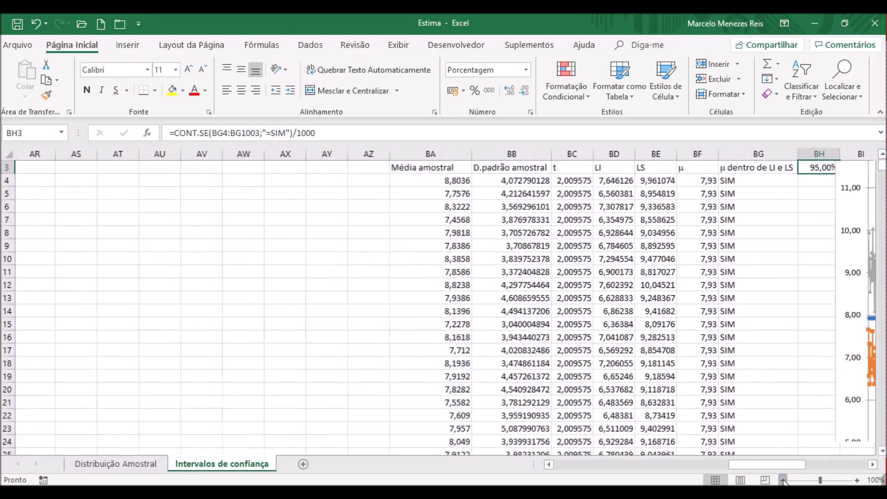
click(784, 481)
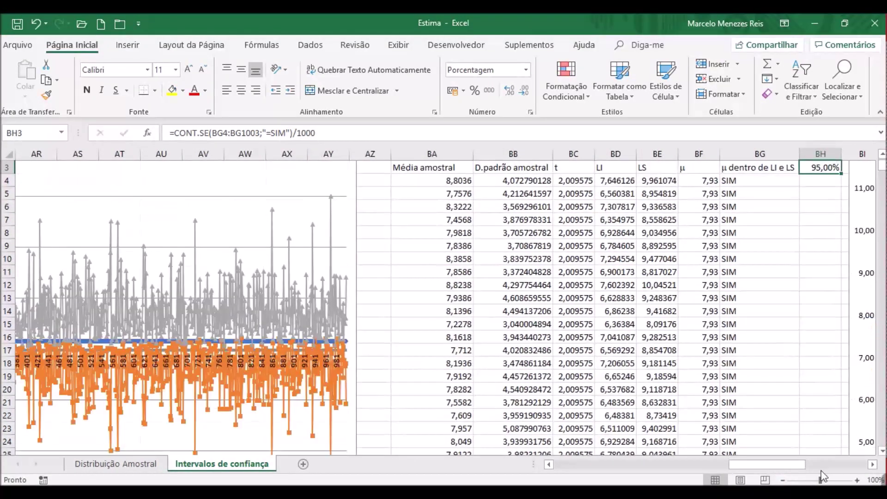
click(873, 464)
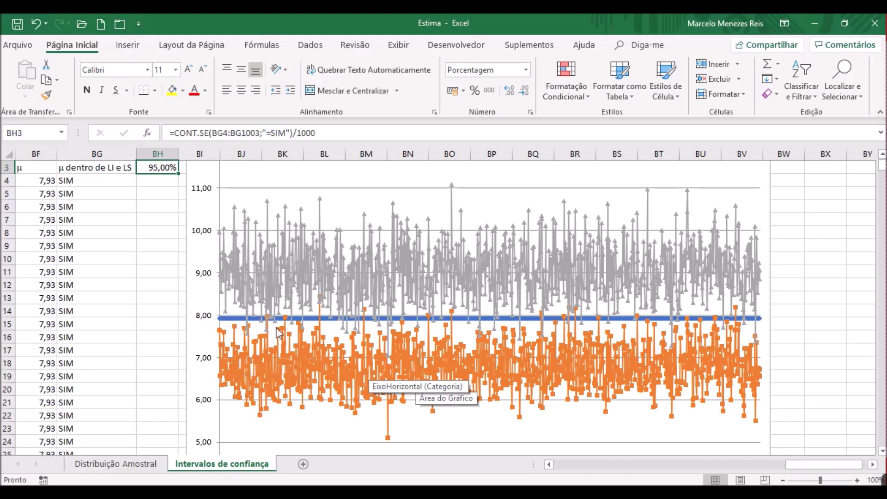
mouse_move(279, 333)
scroll(280, 333, up, 1)
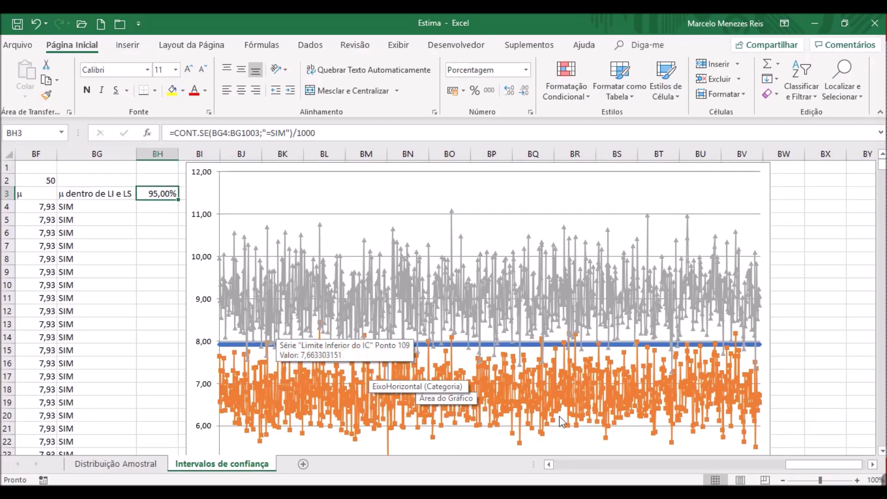
Step: Return to the n = 50 table at 140% zoom and check the critical t value's formula in BC4
click(856, 481)
click(856, 481)
click(857, 481)
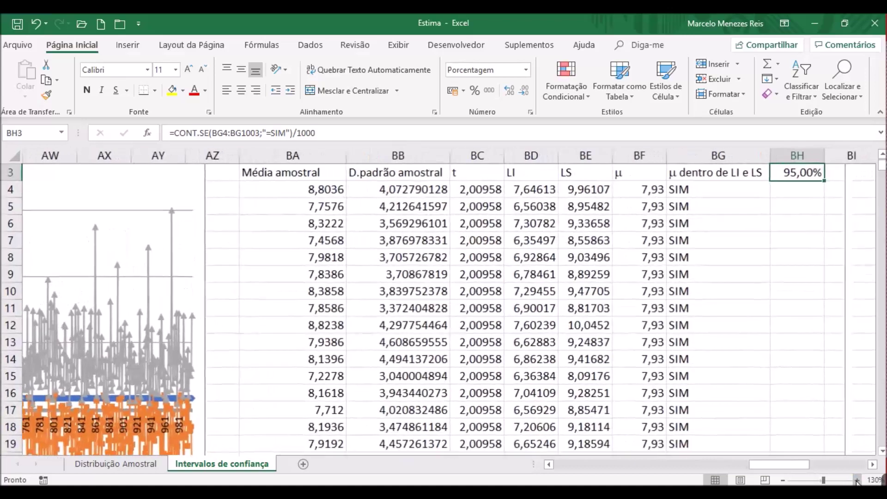
click(856, 481)
scroll(495, 241, up, 1)
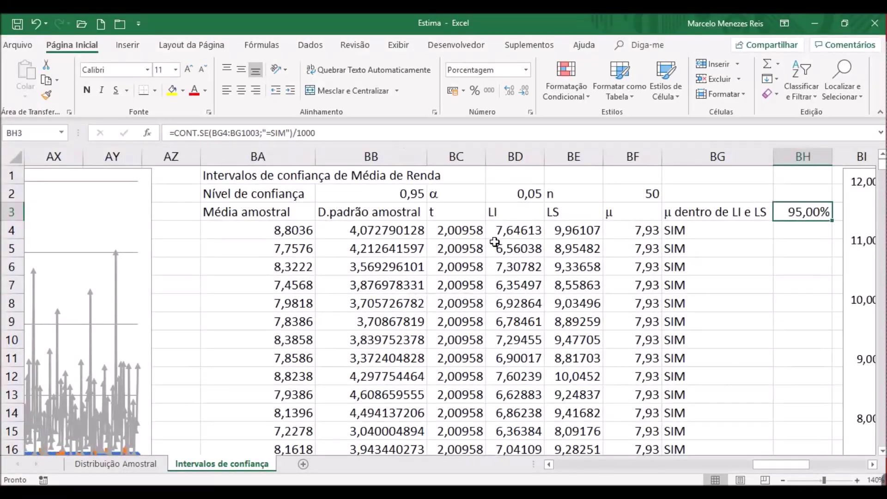
click(463, 232)
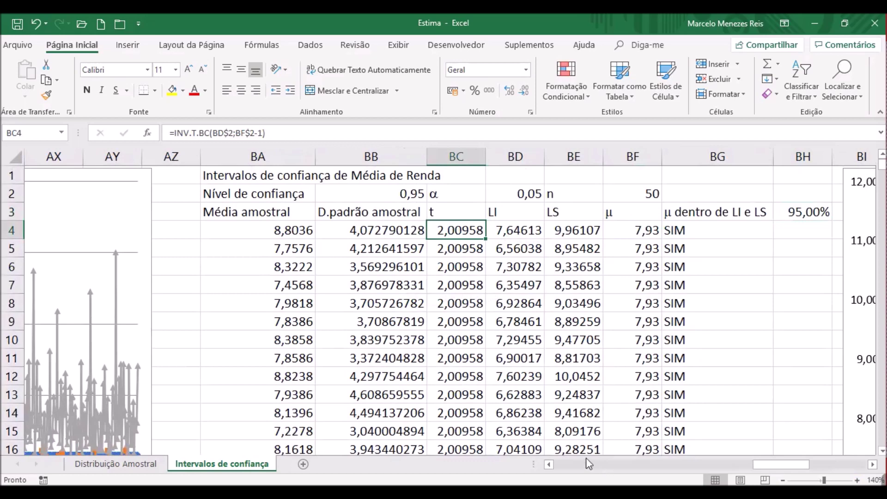
Step: Go back to the Renda mean table for n = 2 and review the margin of error equation beside it
click(568, 465)
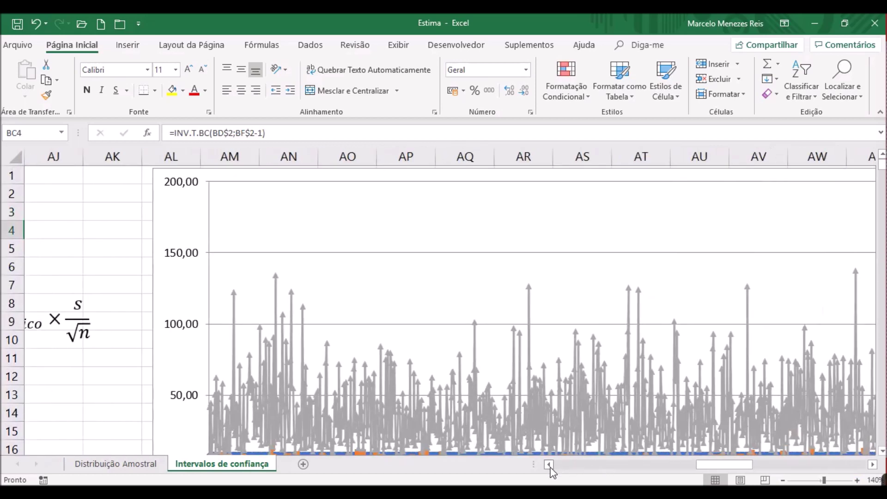
click(549, 465)
drag(549, 466, 549, 466)
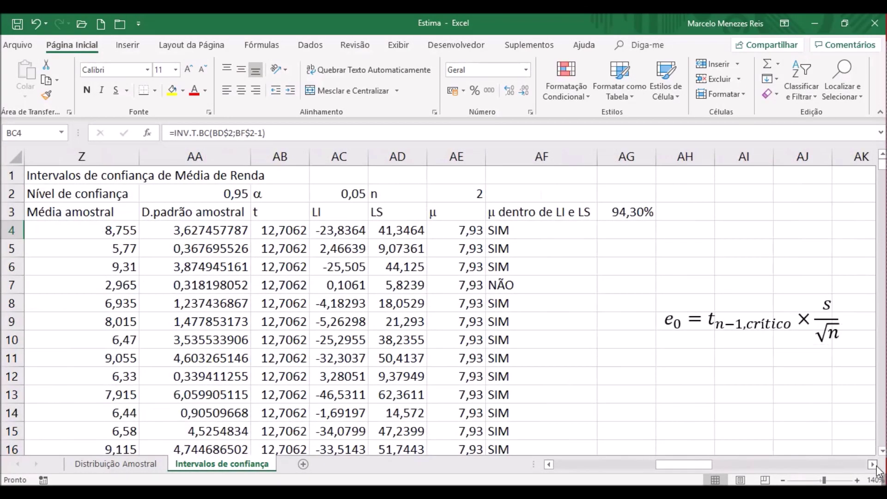
scroll(869, 433, right, 1)
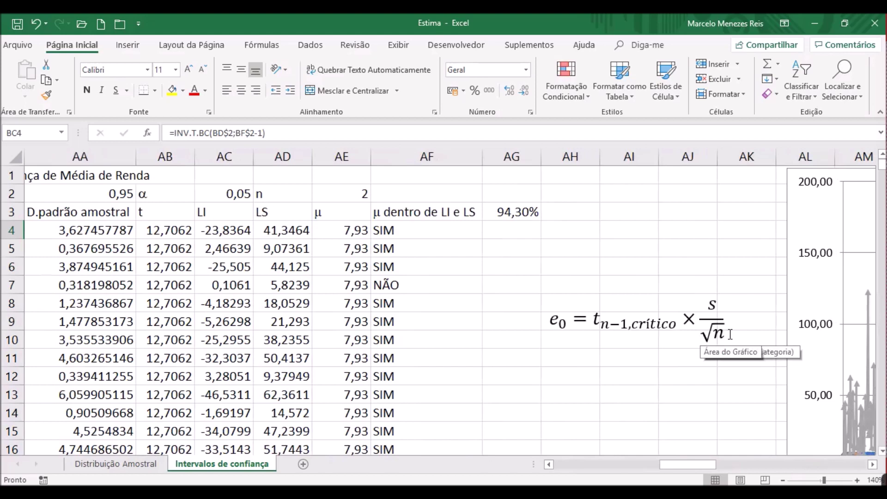